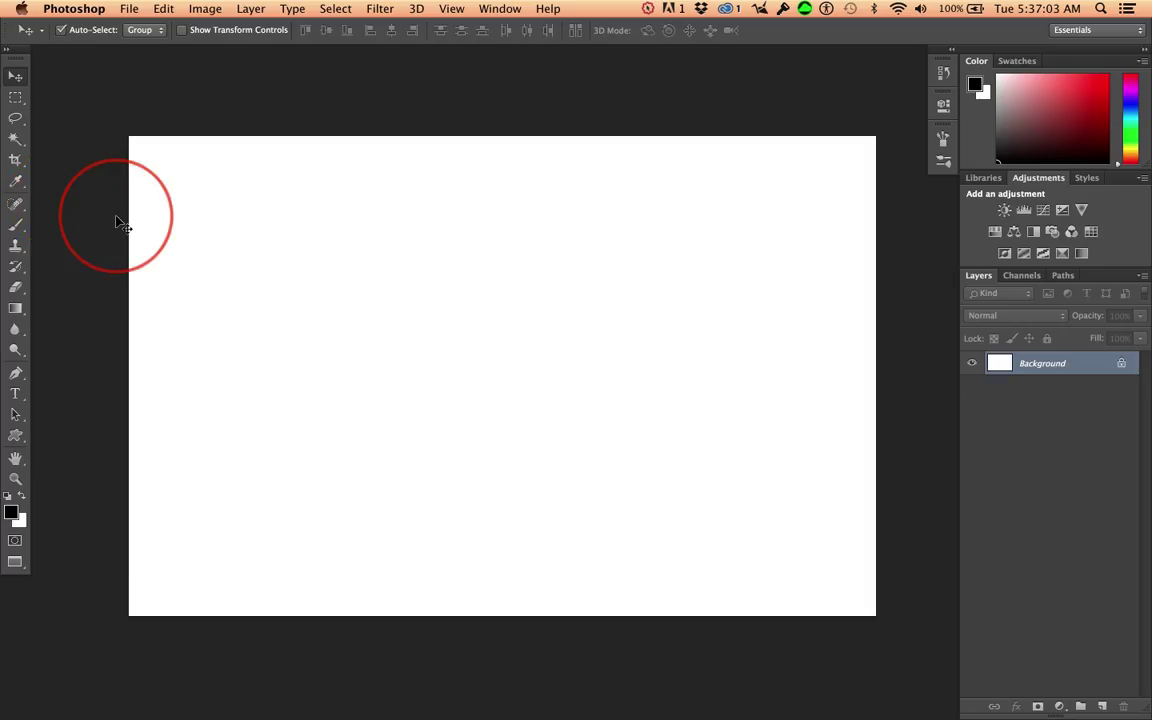
Step: Activate the standard Brush tool from the brush-tools flyout in the toolbar
{"action": "key", "text": "b"}
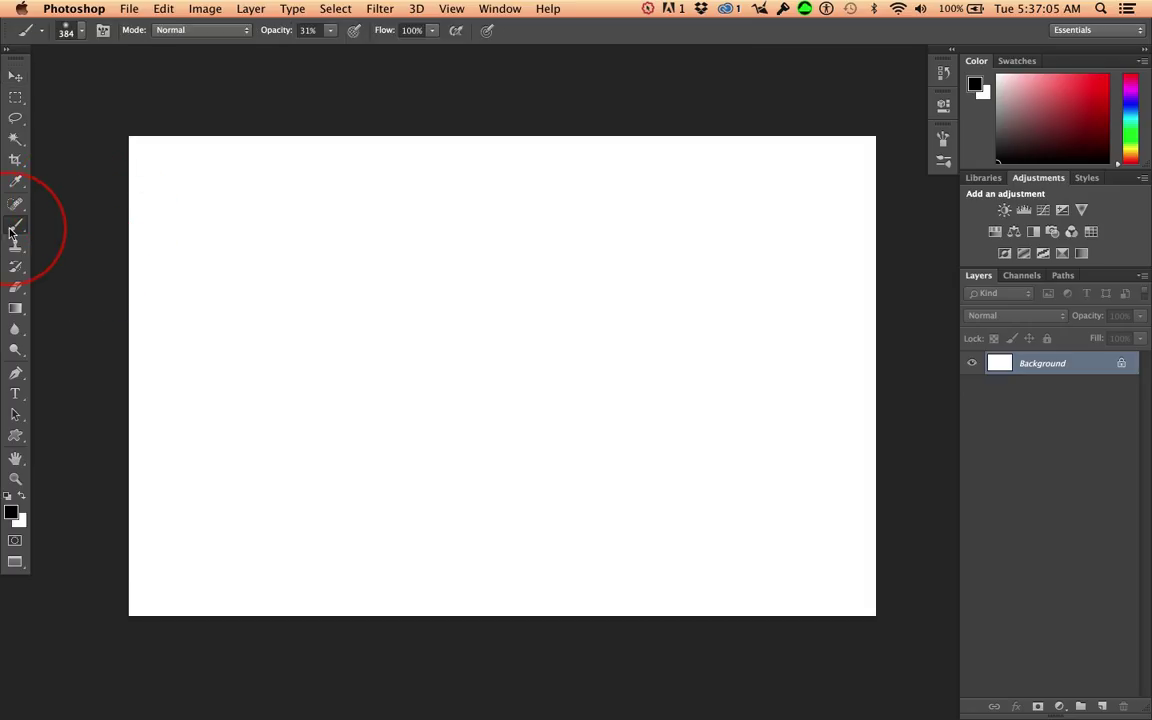
{"action": "left_click", "coordinate": [12, 228]}
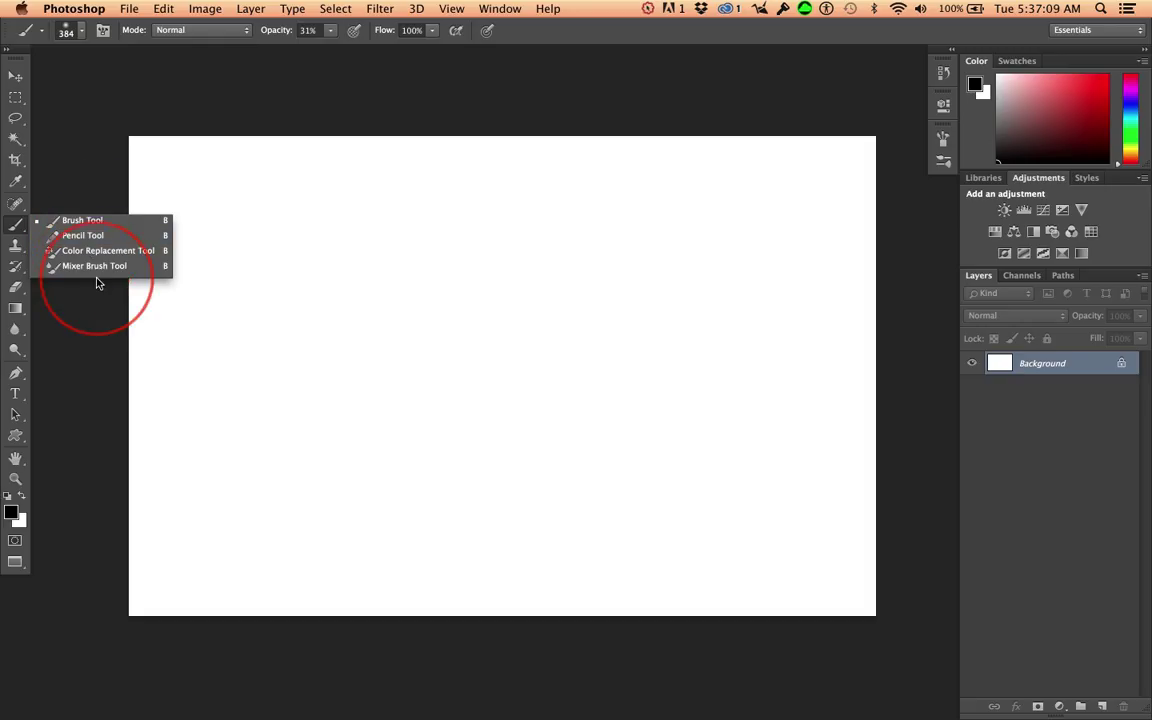
{"action": "left_click", "coordinate": [89, 222]}
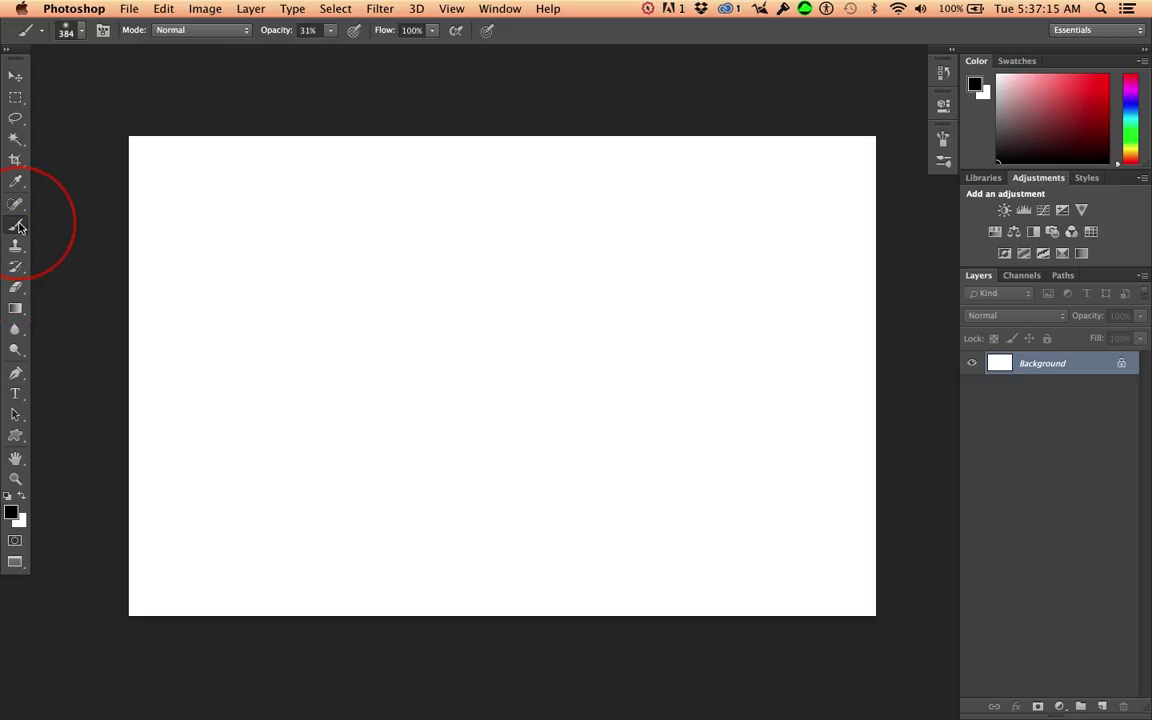
Step: Toggle between the Move and Brush tools with V and B, ending on the Brush
{"action": "left_click", "coordinate": [15, 77]}
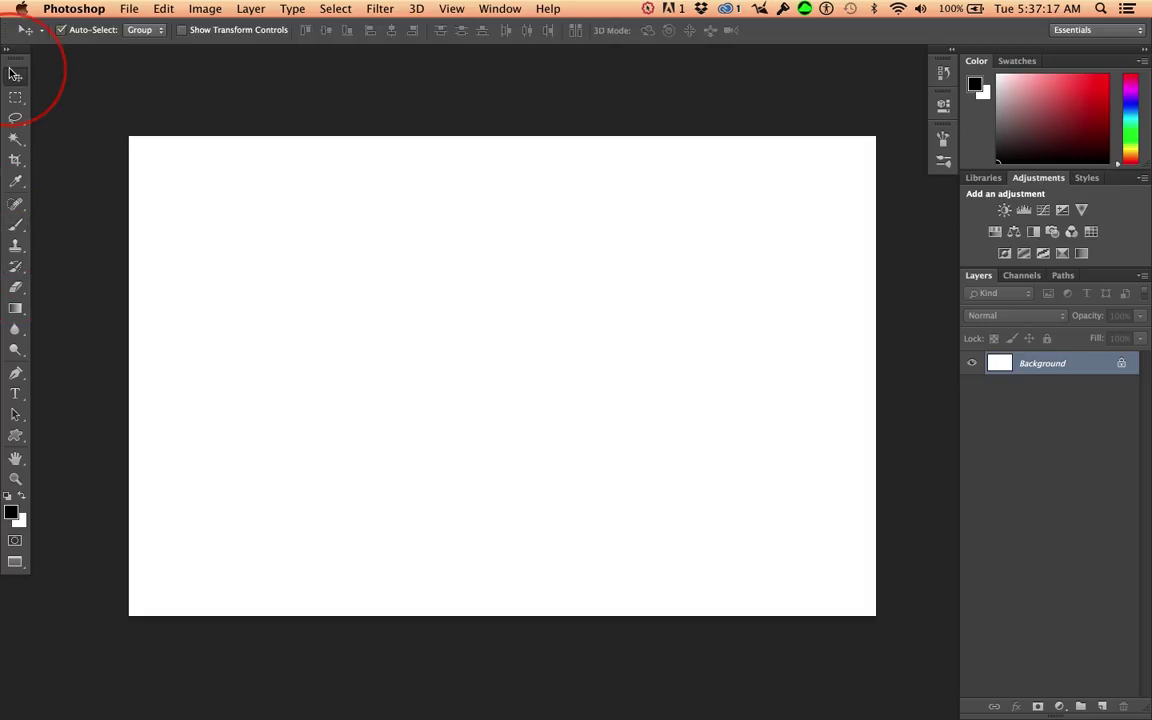
{"action": "left_click", "coordinate": [16, 225]}
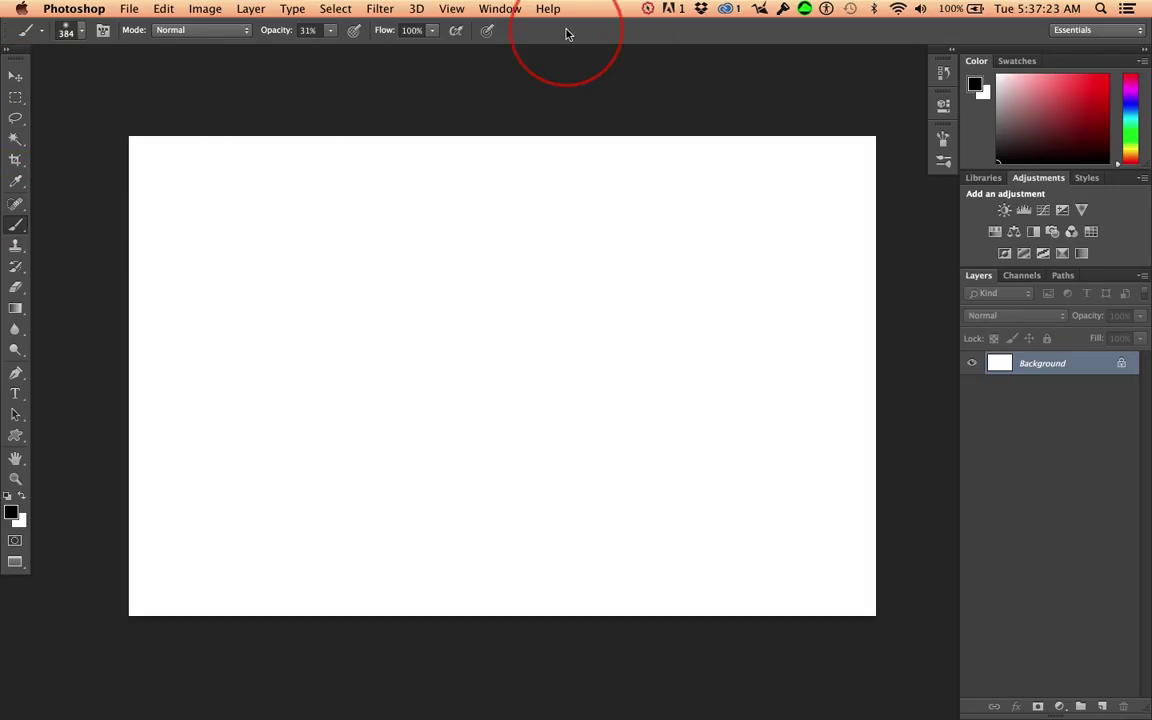
{"action": "key", "text": "v"}
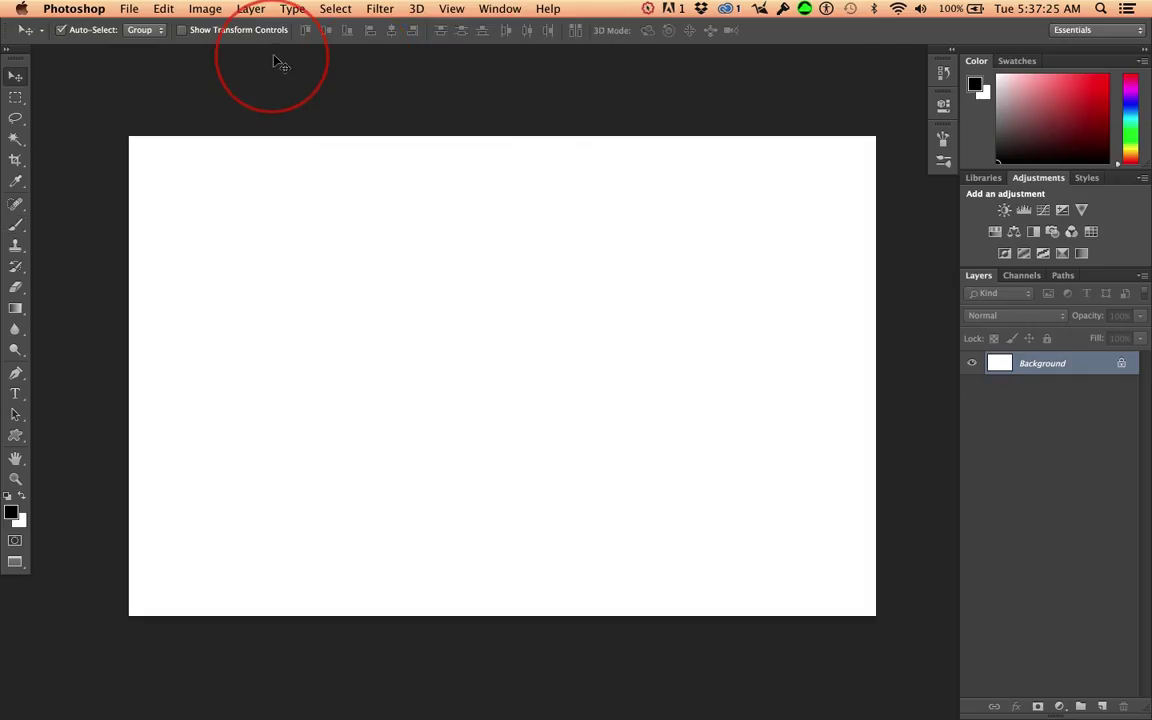
{"action": "key", "text": "b"}
{"action": "key", "text": "v"}
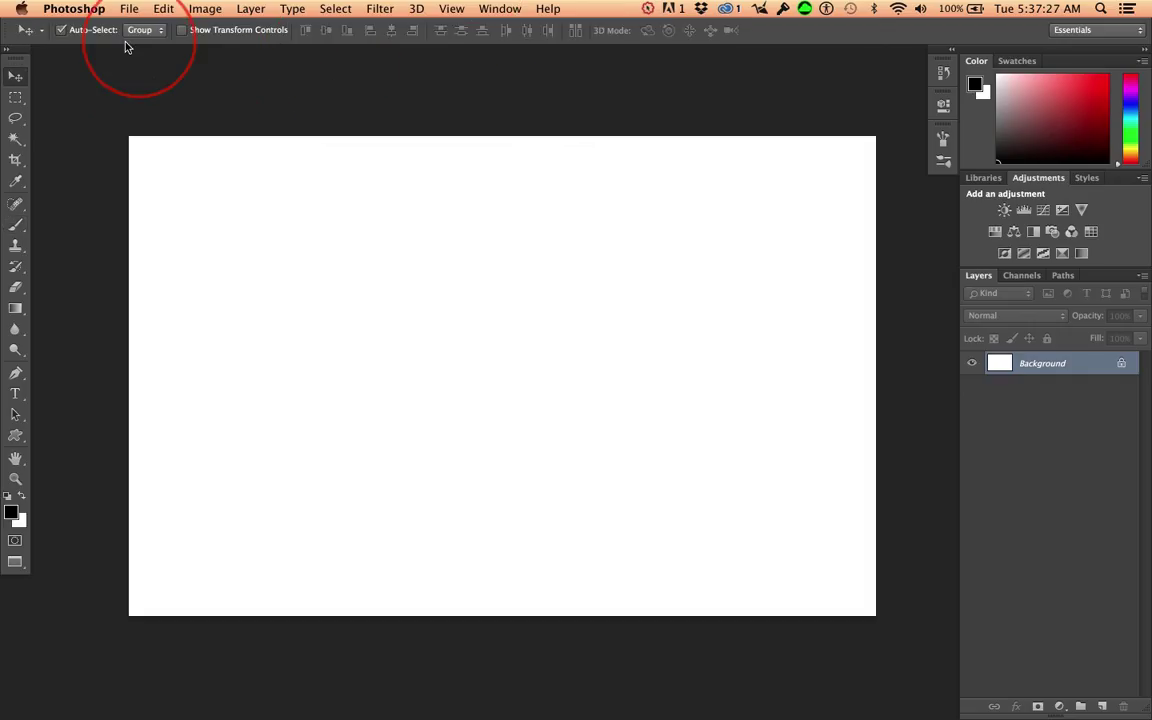
{"action": "key", "text": "b"}
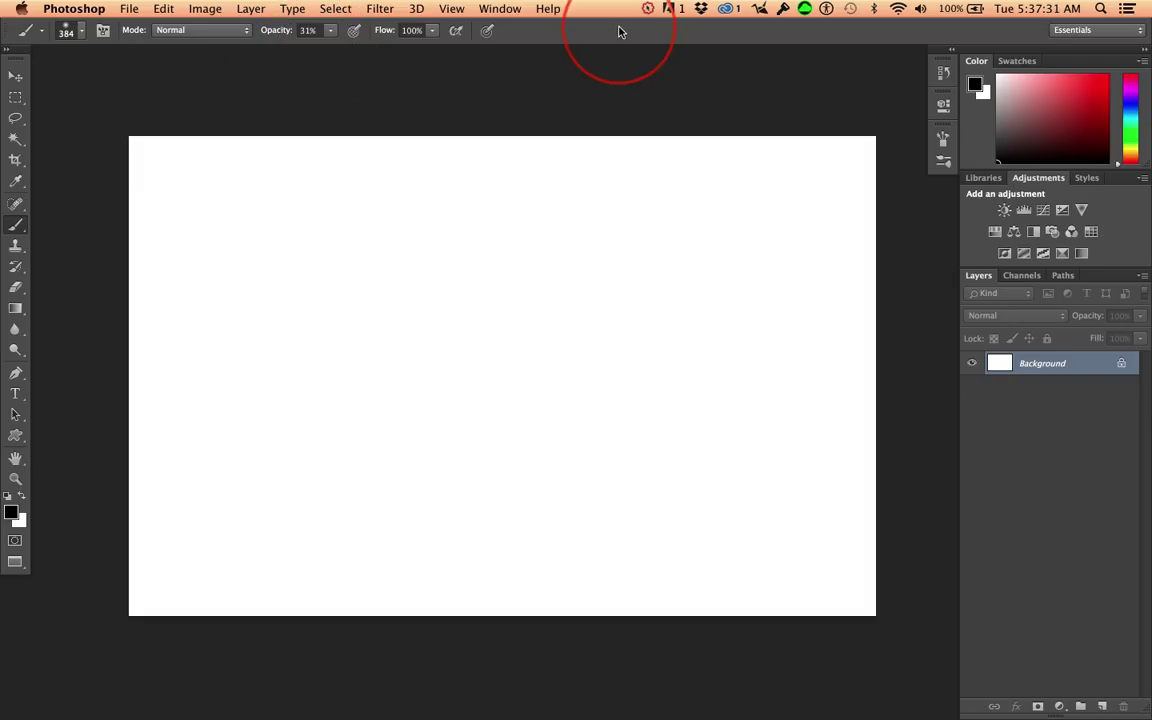
Step: Keep the Normal blend mode and raise brush opacity from 31% to 100%
{"action": "left_click", "coordinate": [174, 31]}
{"action": "left_click", "coordinate": [173, 28]}
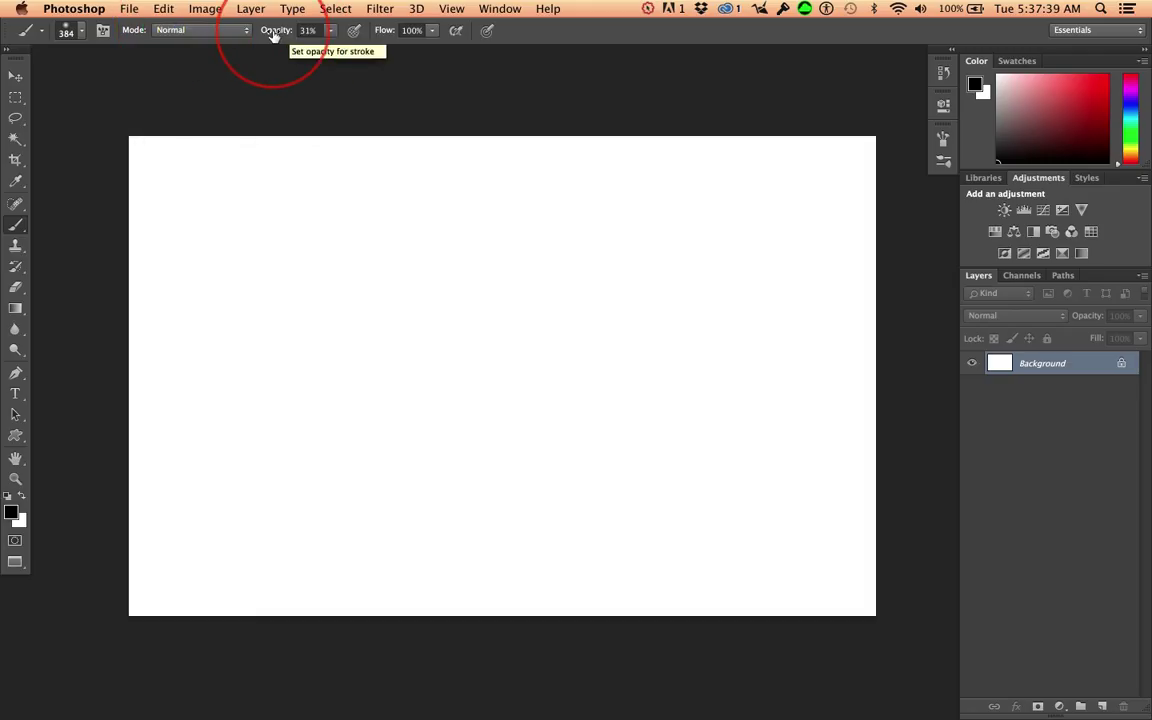
{"action": "left_click_drag", "start_coordinate": [273, 33], "coordinate": [352, 31]}
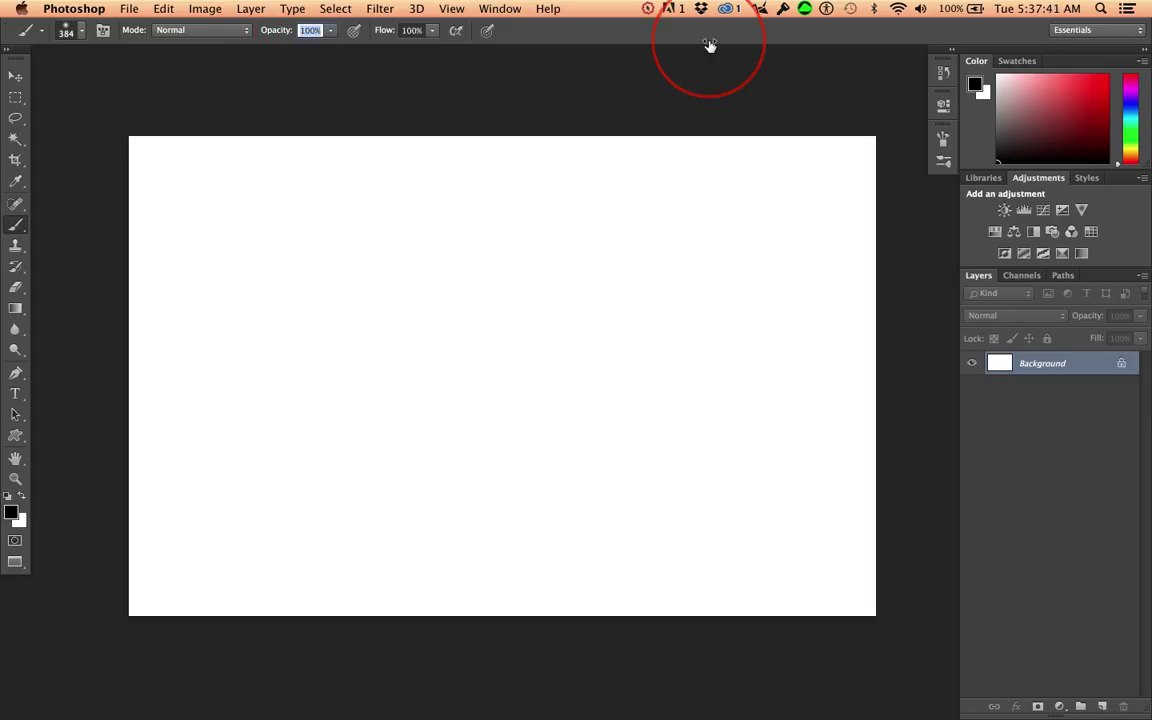
{"action": "key", "text": "Return"}
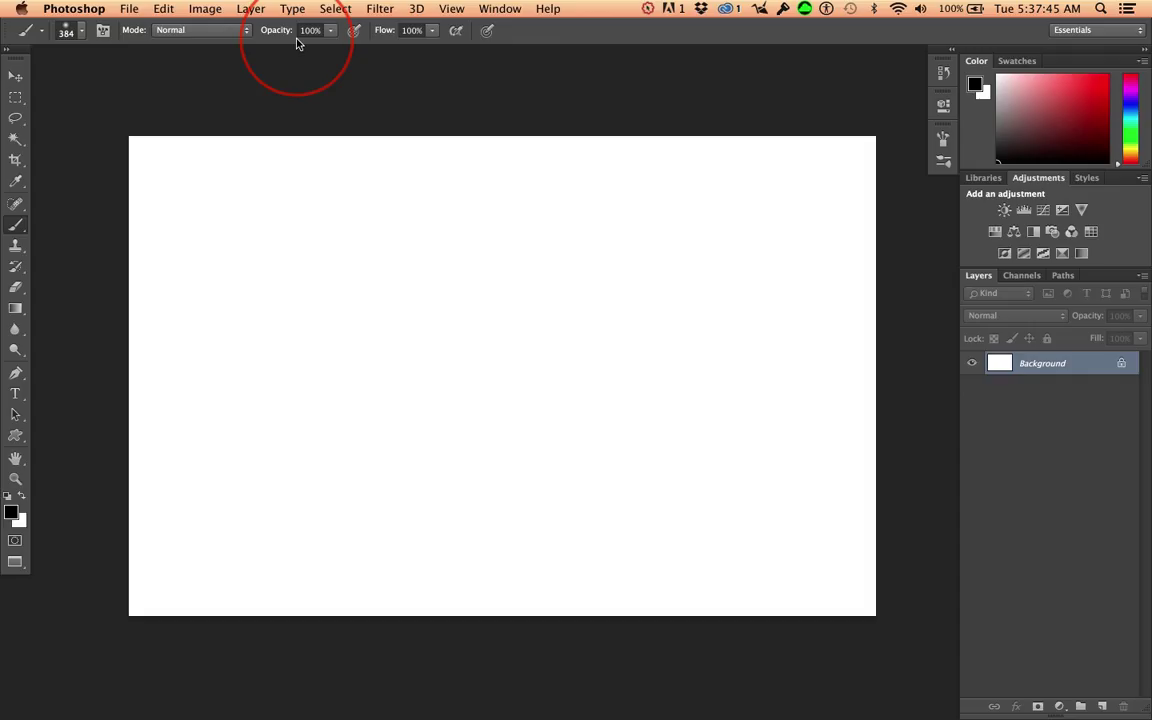
Step: Paint and undo two soft test dabs, then drag on the canvas to adjust brush size and hardness
{"action": "left_click", "coordinate": [83, 32]}
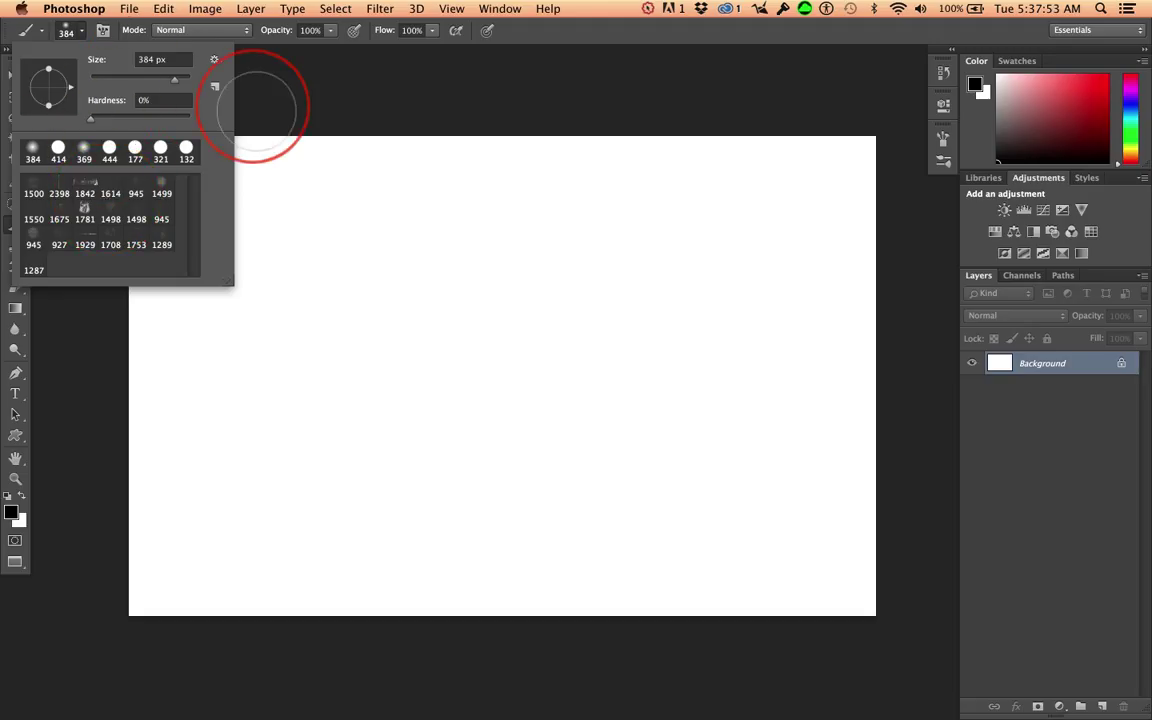
{"action": "left_click", "coordinate": [334, 199]}
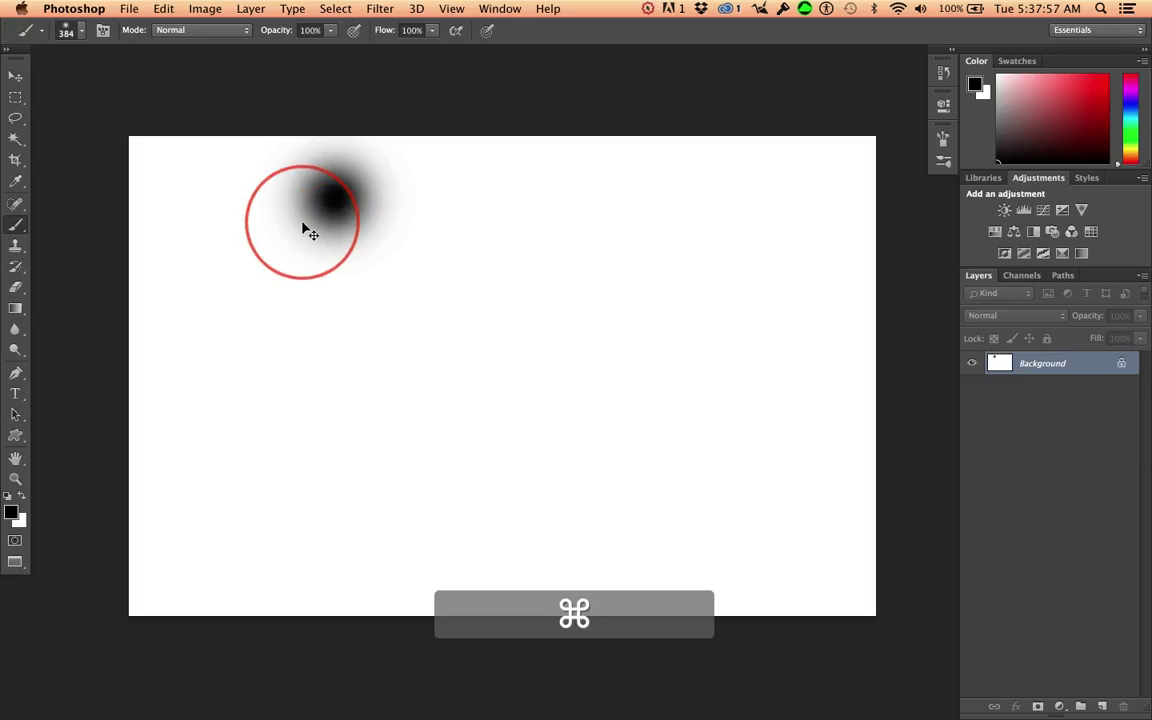
{"action": "key", "text": "super+z"}
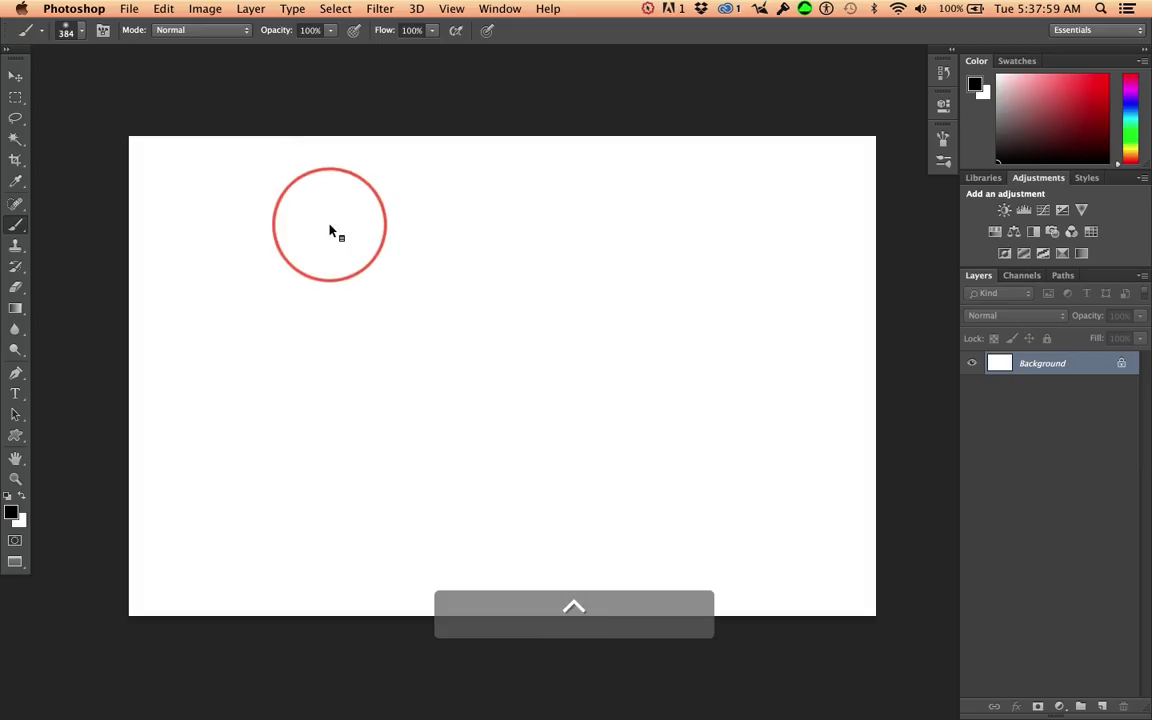
{"action": "left_click", "coordinate": [360, 268], "text": "ctrl"}
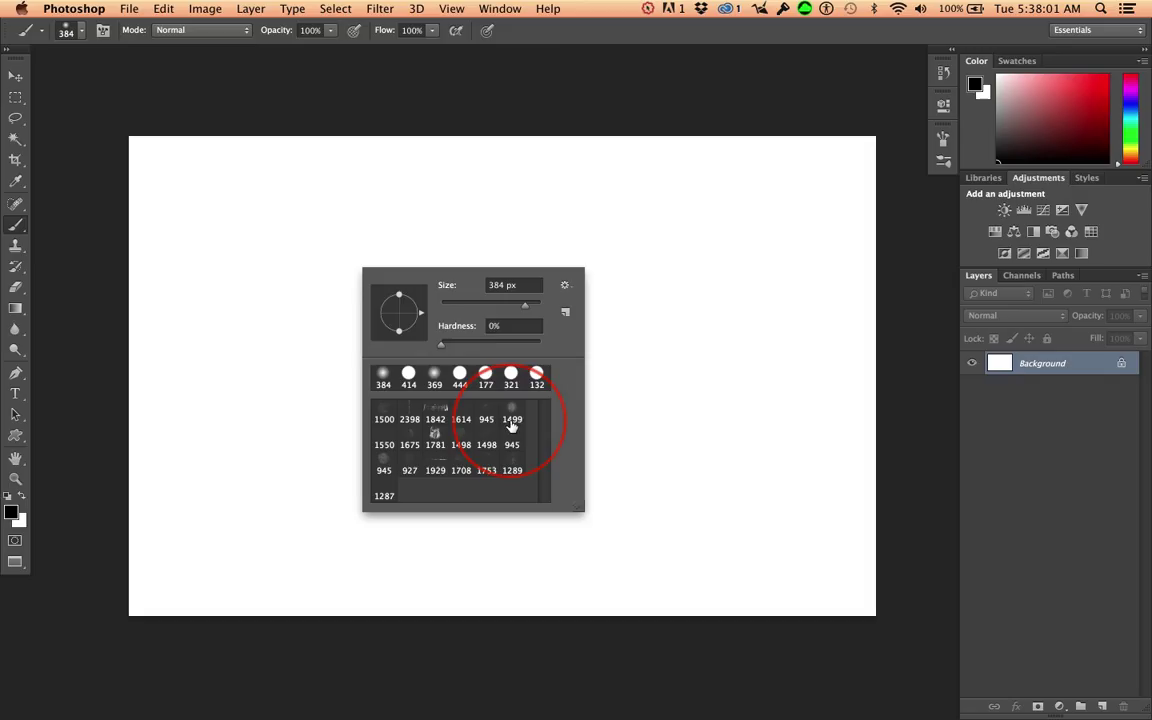
{"action": "left_click", "coordinate": [291, 287]}
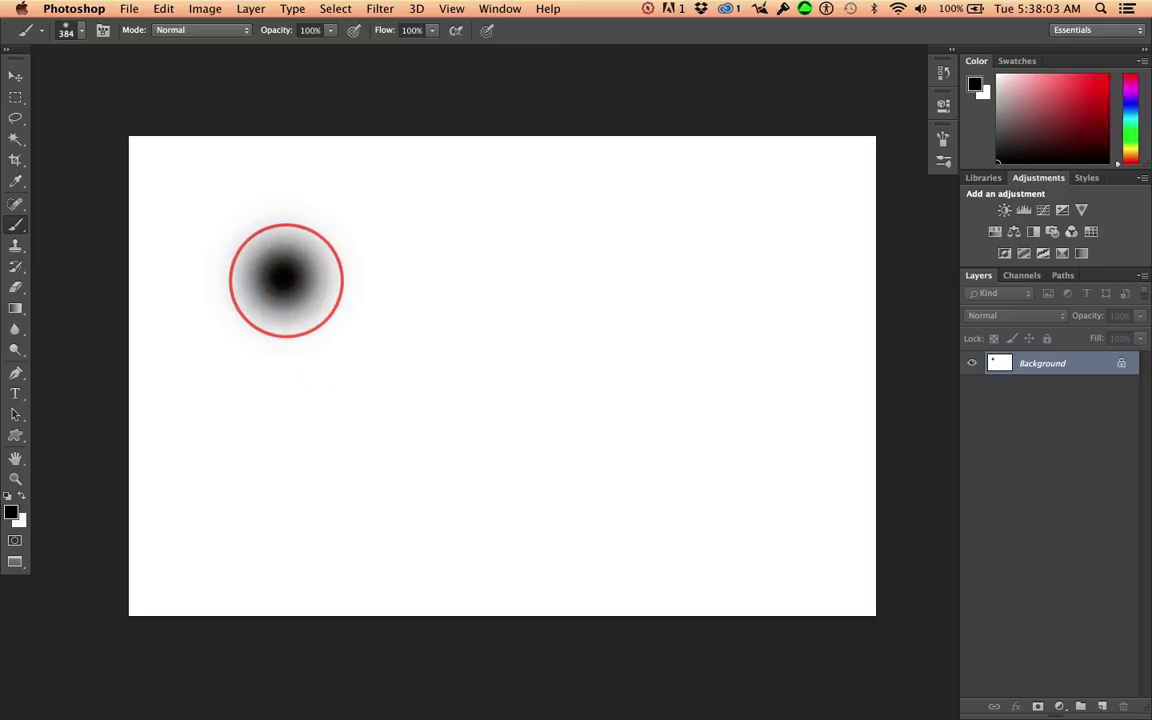
{"action": "key", "text": "super+z"}
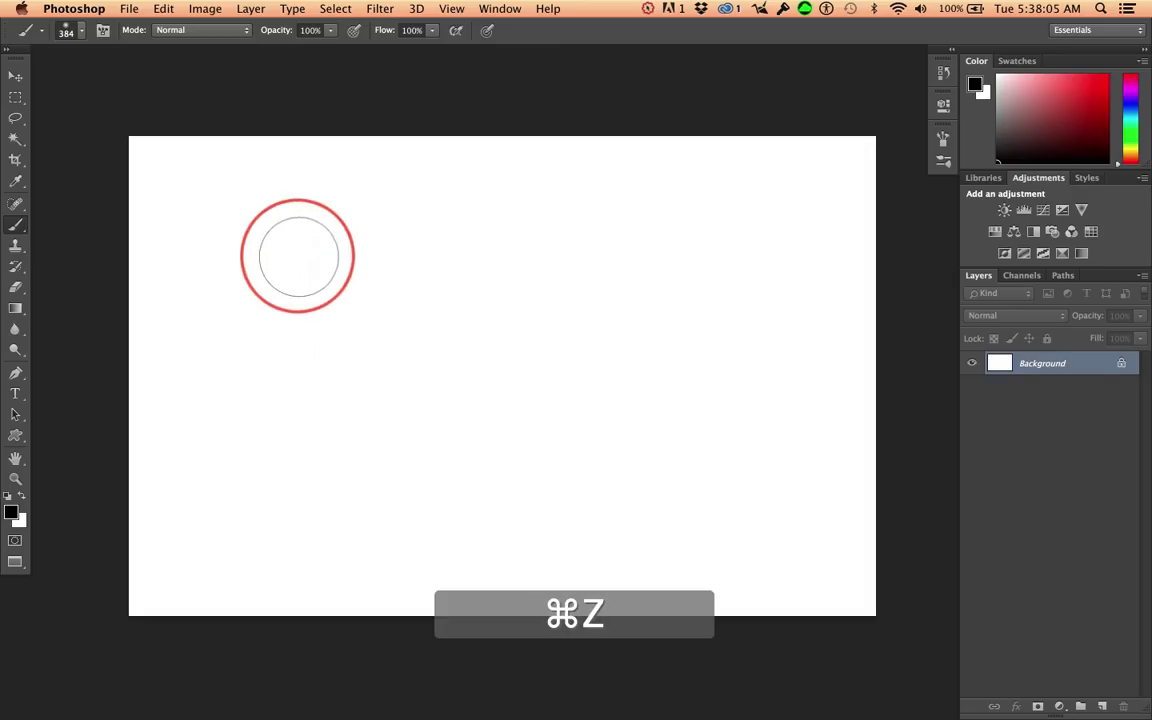
{"action": "mouse_move", "coordinate": [280, 267]}
{"action": "left_mouse_down"}
{"action": "mouse_move", "coordinate": [360, 270]}
{"action": "mouse_move", "coordinate": [237, 267]}
{"action": "mouse_move", "coordinate": [250, 255]}
{"action": "left_mouse_up"}
{"action": "mouse_move", "coordinate": [251, 519]}
{"action": "left_mouse_down"}
{"action": "mouse_move", "coordinate": [257, 188]}
{"action": "mouse_move", "coordinate": [269, 355]}
{"action": "mouse_move", "coordinate": [247, 301]}
{"action": "mouse_move", "coordinate": [157, 262]}
{"action": "mouse_move", "coordinate": [342, 290]}
{"action": "mouse_move", "coordinate": [154, 285]}
{"action": "mouse_move", "coordinate": [270, 275]}
{"action": "mouse_move", "coordinate": [259, 279]}
{"action": "mouse_move", "coordinate": [281, 522]}
{"action": "left_mouse_up"}
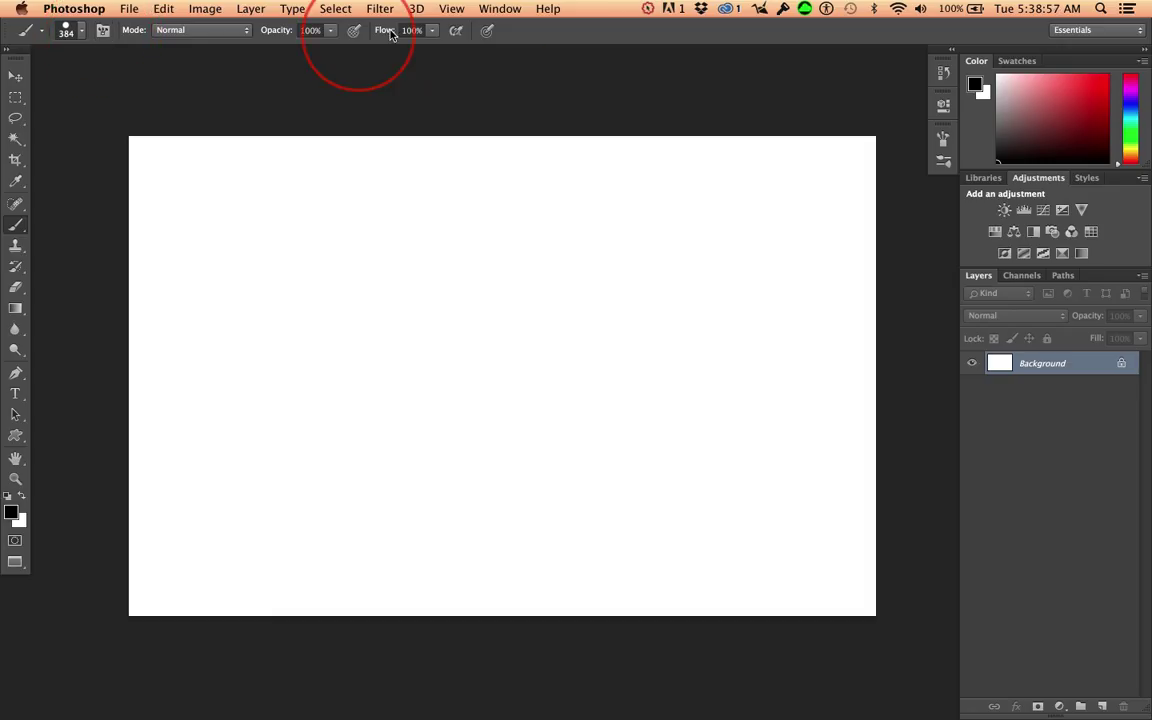
Step: Show the Brush settings panel via Window > Brush, then collapse it and reopen it from the options bar
{"action": "left_click", "coordinate": [503, 9]}
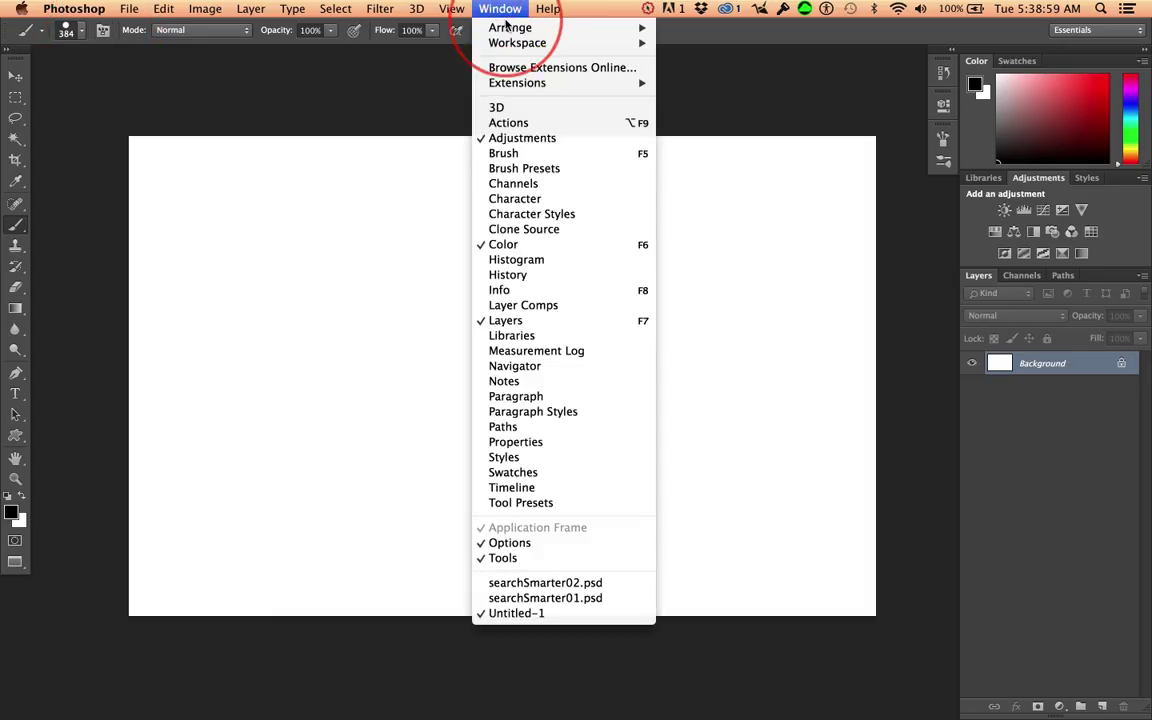
{"action": "left_click", "coordinate": [505, 153]}
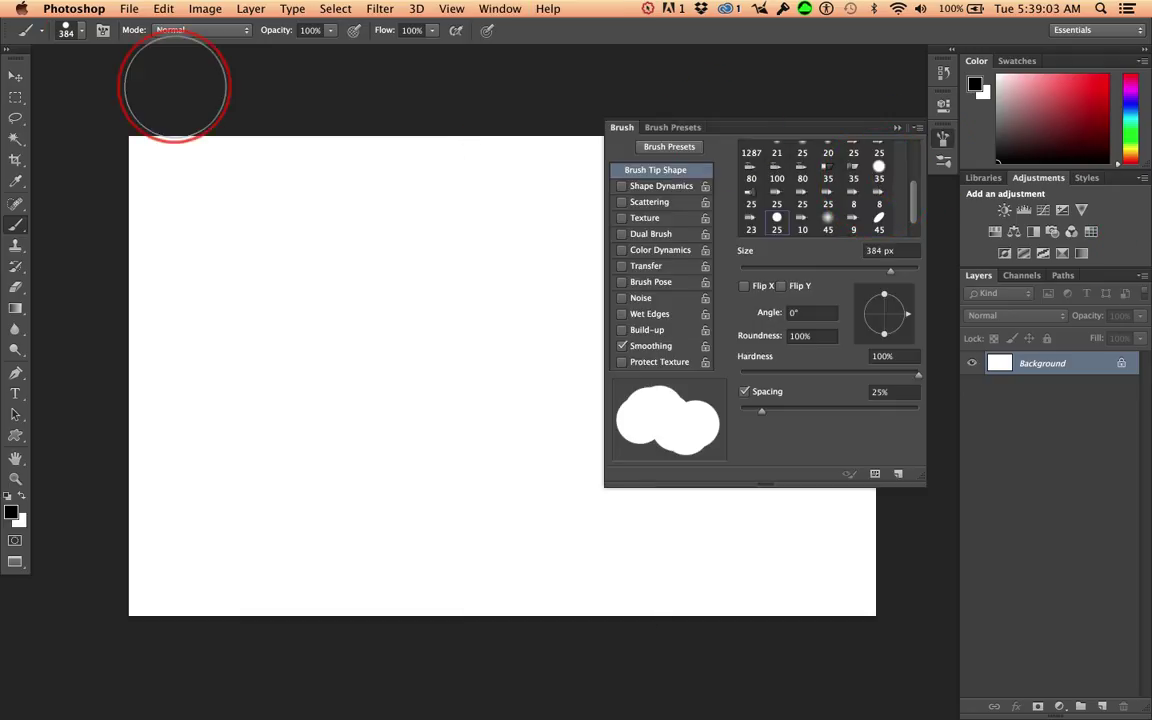
{"action": "left_click", "coordinate": [897, 131]}
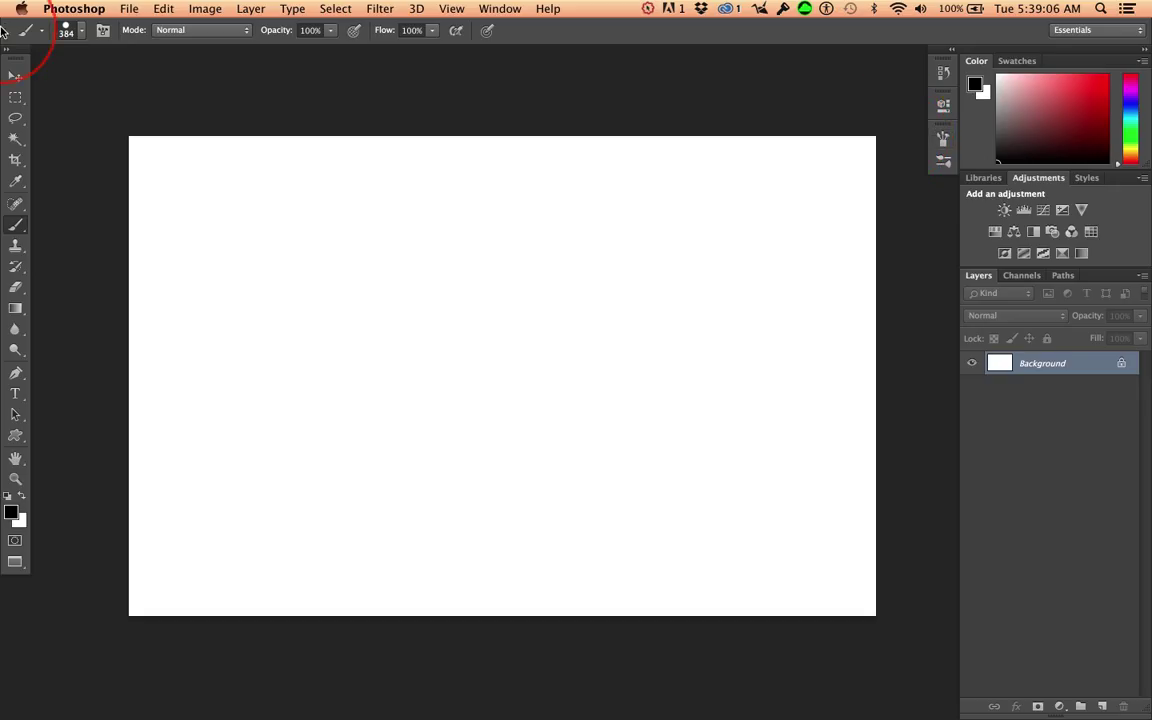
{"action": "left_click", "coordinate": [102, 30]}
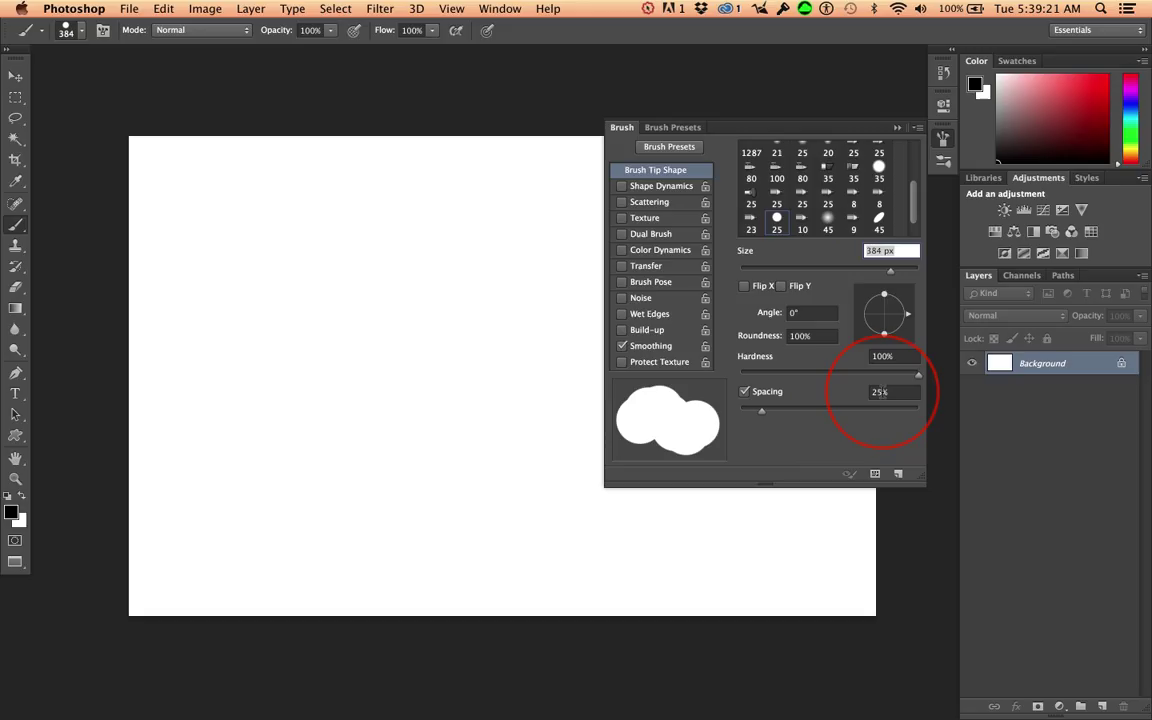
Step: Paint a thick test stroke, then lower brush spacing from 25% to 1% and paint a smooth stroke
{"action": "left_click", "coordinate": [897, 133]}
{"action": "mouse_move", "coordinate": [263, 420]}
{"action": "left_mouse_down"}
{"action": "mouse_move", "coordinate": [447, 413]}
{"action": "mouse_move", "coordinate": [930, 415]}
{"action": "left_mouse_up"}
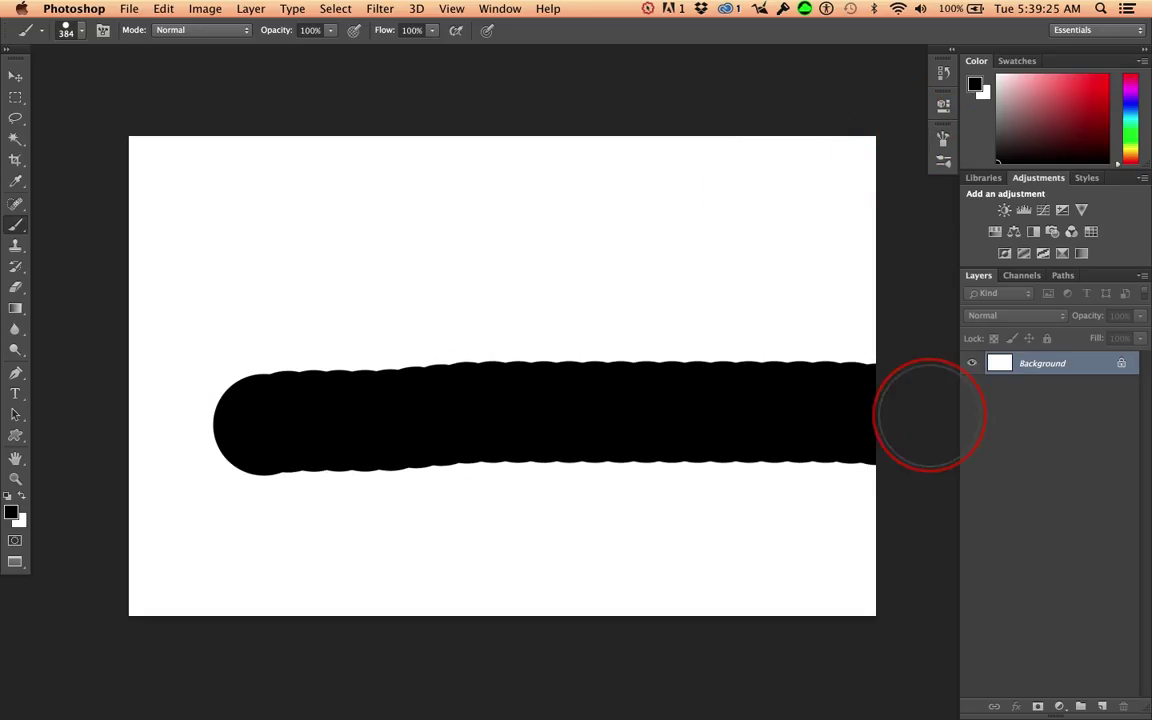
{"action": "left_click", "coordinate": [943, 137]}
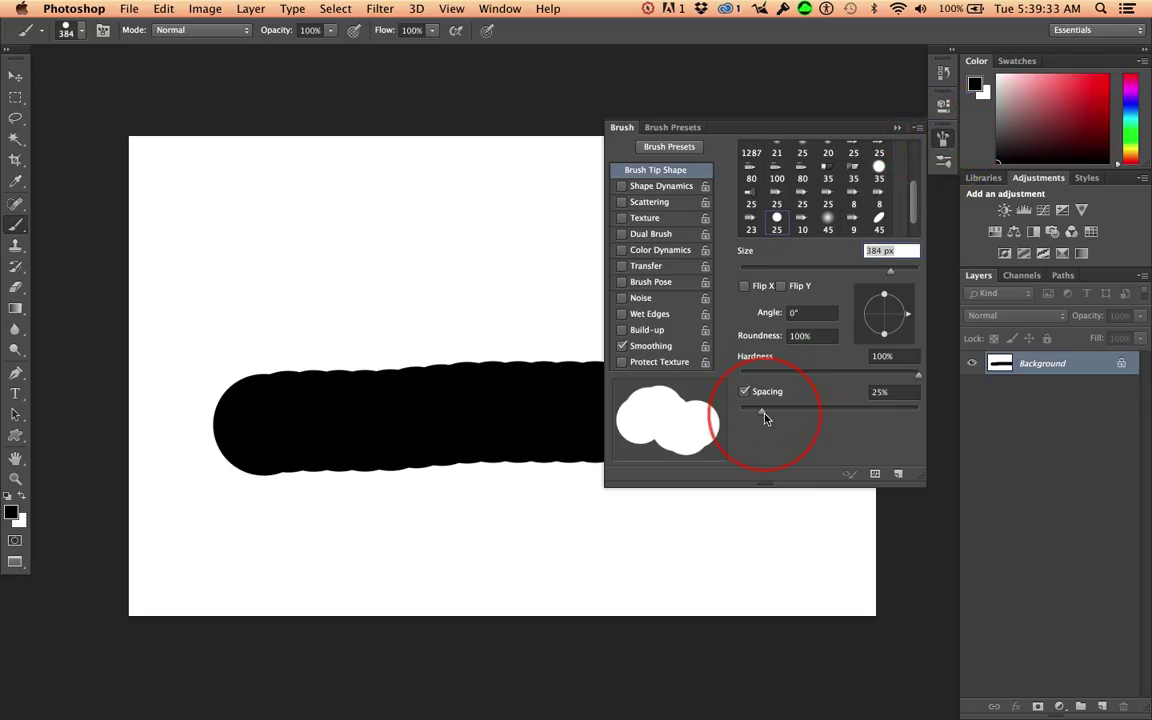
{"action": "left_click_drag", "start_coordinate": [765, 417], "coordinate": [687, 417]}
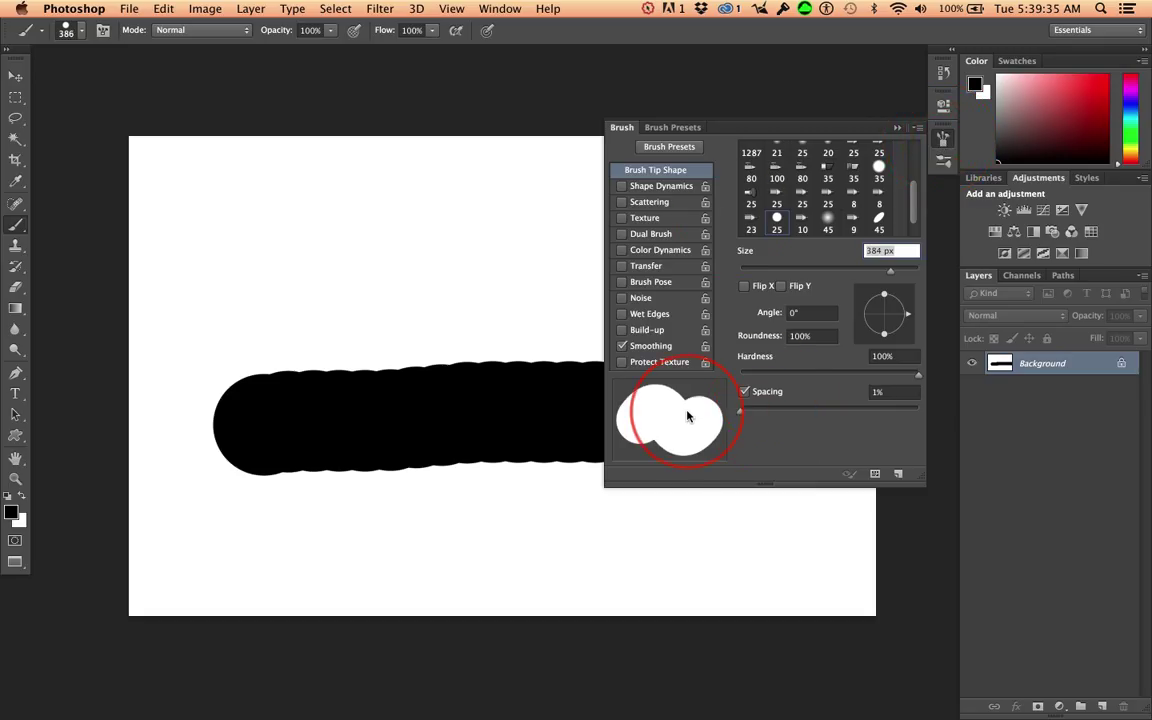
{"action": "mouse_move", "coordinate": [231, 258]}
{"action": "left_mouse_down"}
{"action": "mouse_move", "coordinate": [376, 276]}
{"action": "mouse_move", "coordinate": [496, 262]}
{"action": "mouse_move", "coordinate": [527, 206]}
{"action": "left_mouse_up"}
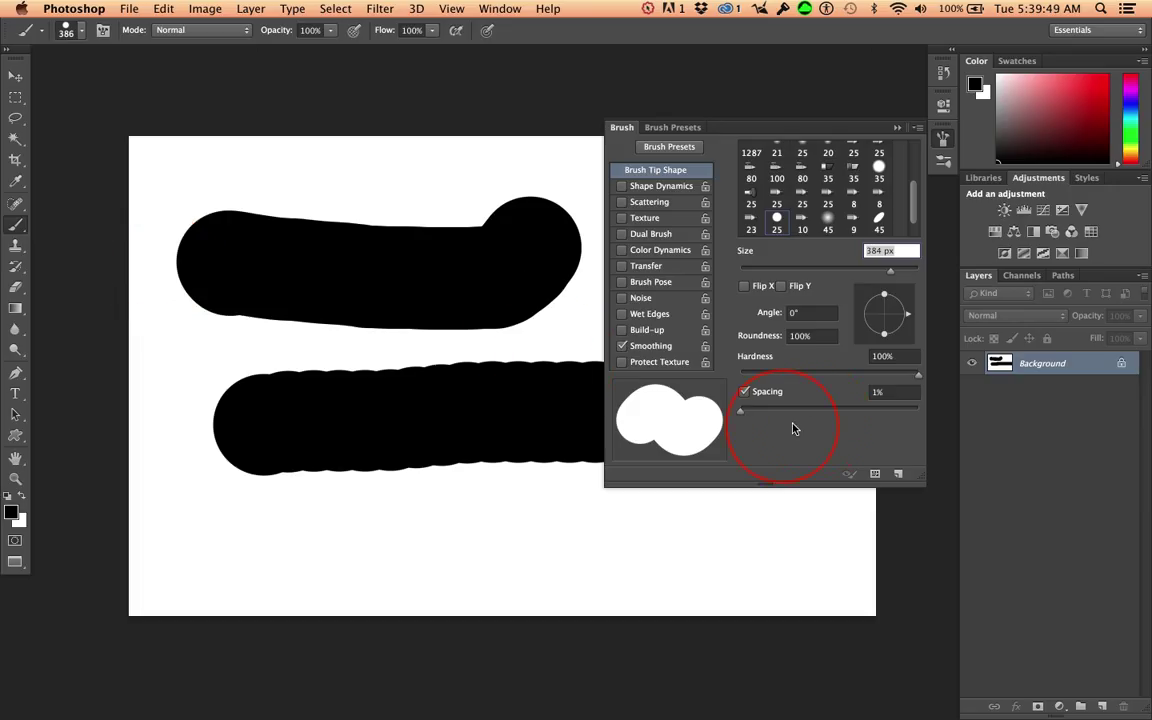
Step: Widen spacing to 104% so a test stroke forms separate circles, then fill the canvas white
{"action": "left_click_drag", "start_coordinate": [741, 415], "coordinate": [831, 415]}
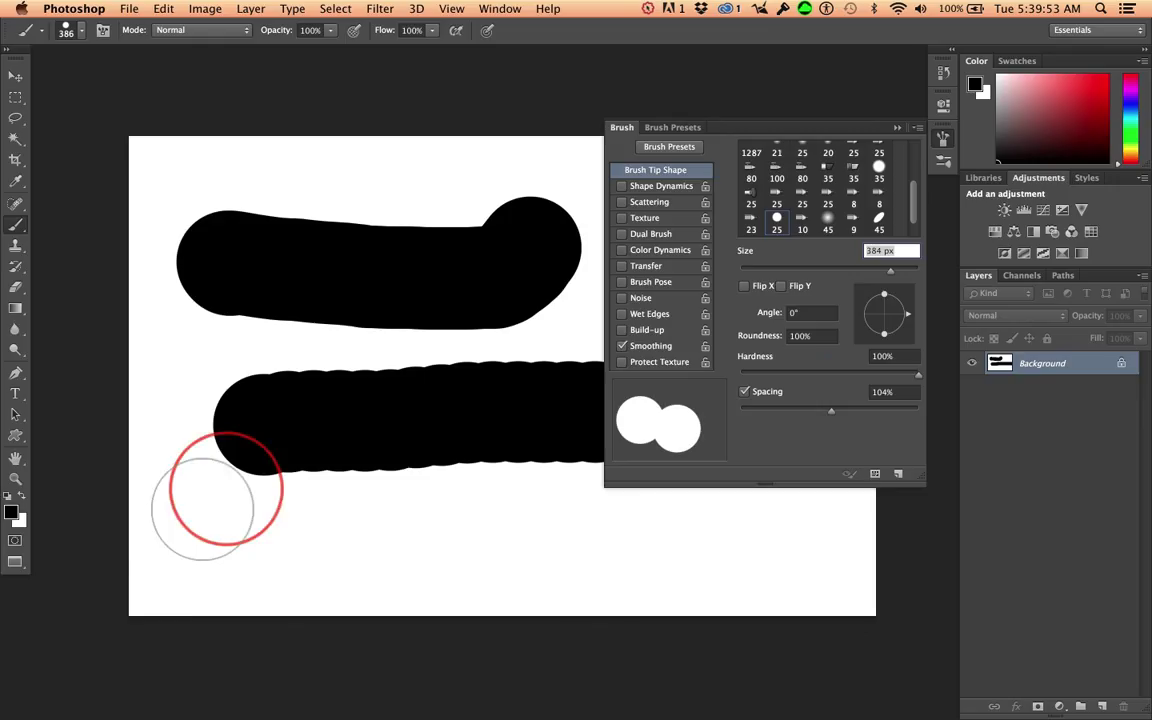
{"action": "mouse_move", "coordinate": [211, 541]}
{"action": "left_mouse_down"}
{"action": "mouse_move", "coordinate": [792, 555]}
{"action": "mouse_move", "coordinate": [826, 568]}
{"action": "left_mouse_up"}
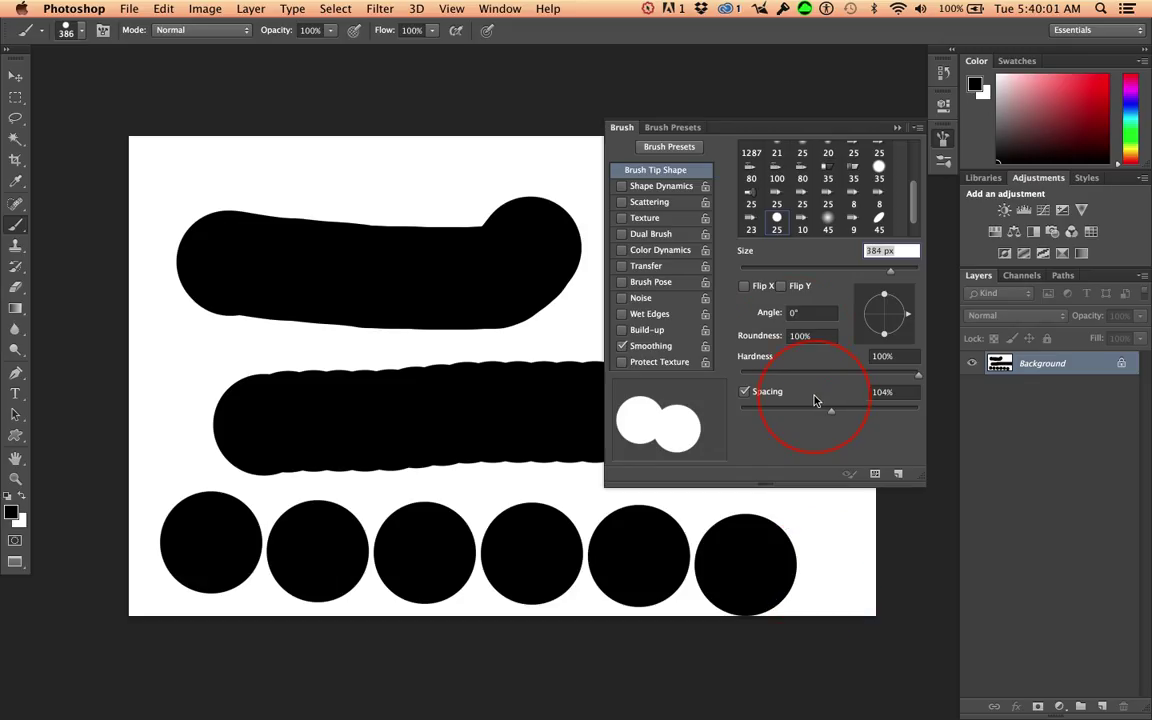
{"action": "key", "text": "super+BackSpace"}
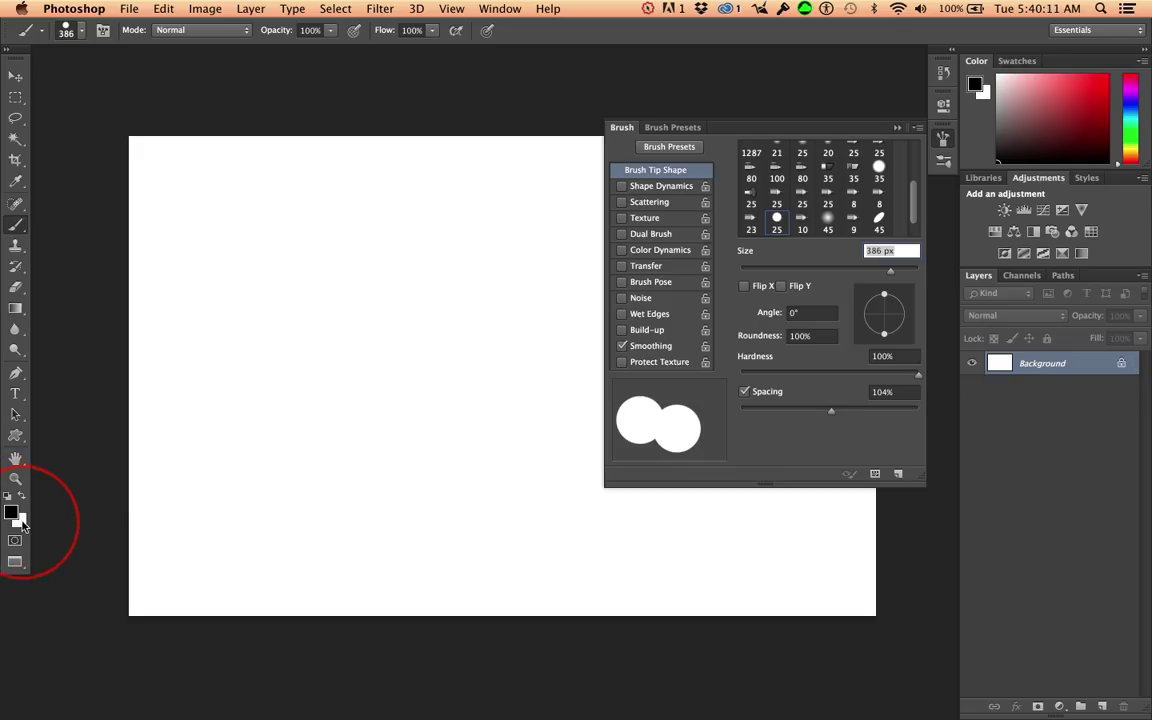
{"action": "key", "text": "alt+BackSpace"}
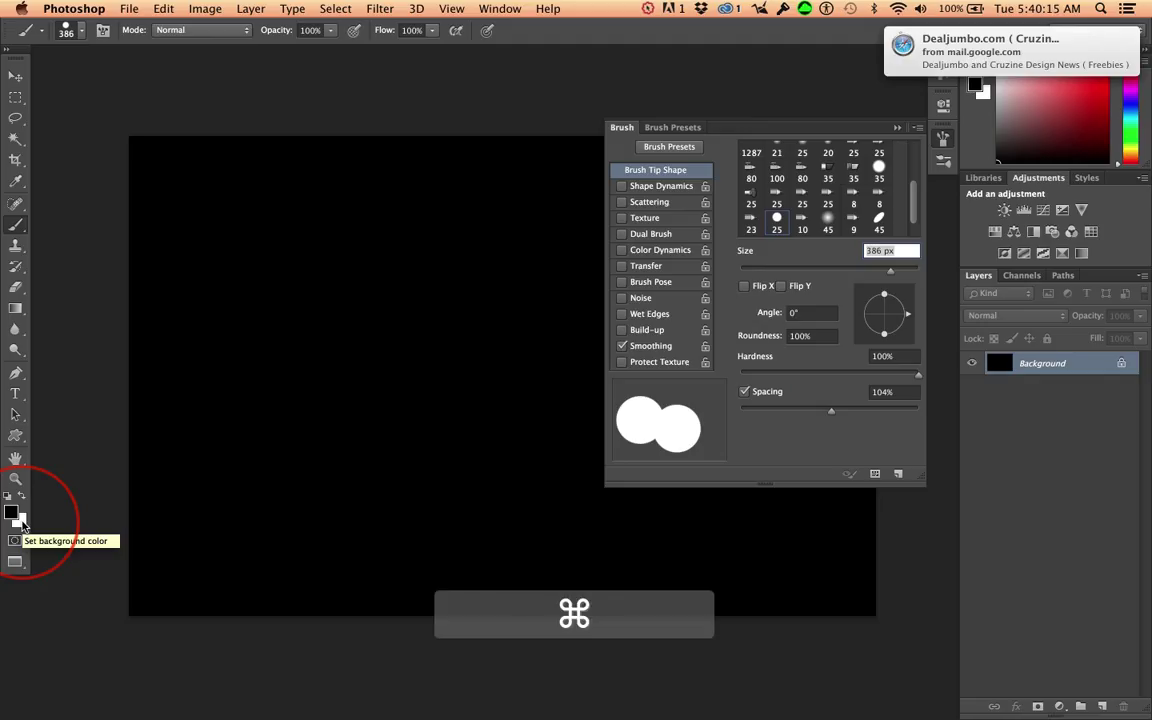
{"action": "key", "text": "super+BackSpace"}
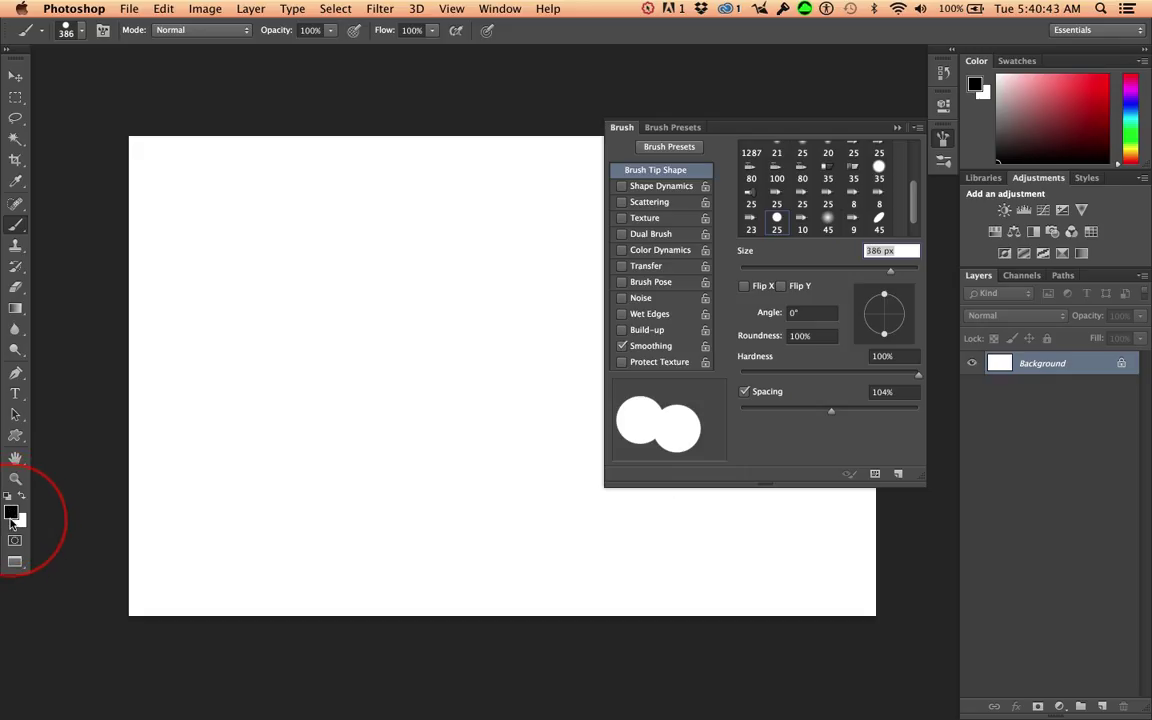
Step: Enable Shape Dynamics and drag Size Jitter up to 100%
{"action": "left_click", "coordinate": [657, 187]}
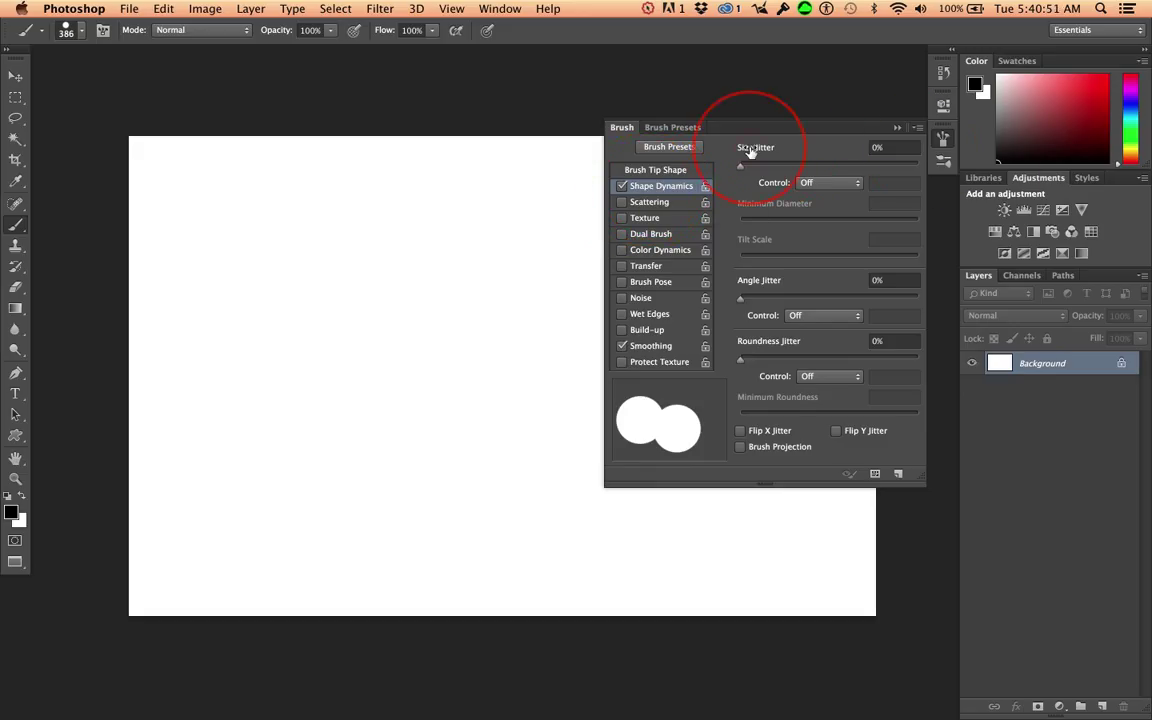
{"action": "mouse_move", "coordinate": [751, 150]}
{"action": "left_mouse_down"}
{"action": "mouse_move", "coordinate": [912, 136]}
{"action": "mouse_move", "coordinate": [905, 160]}
{"action": "left_mouse_up"}
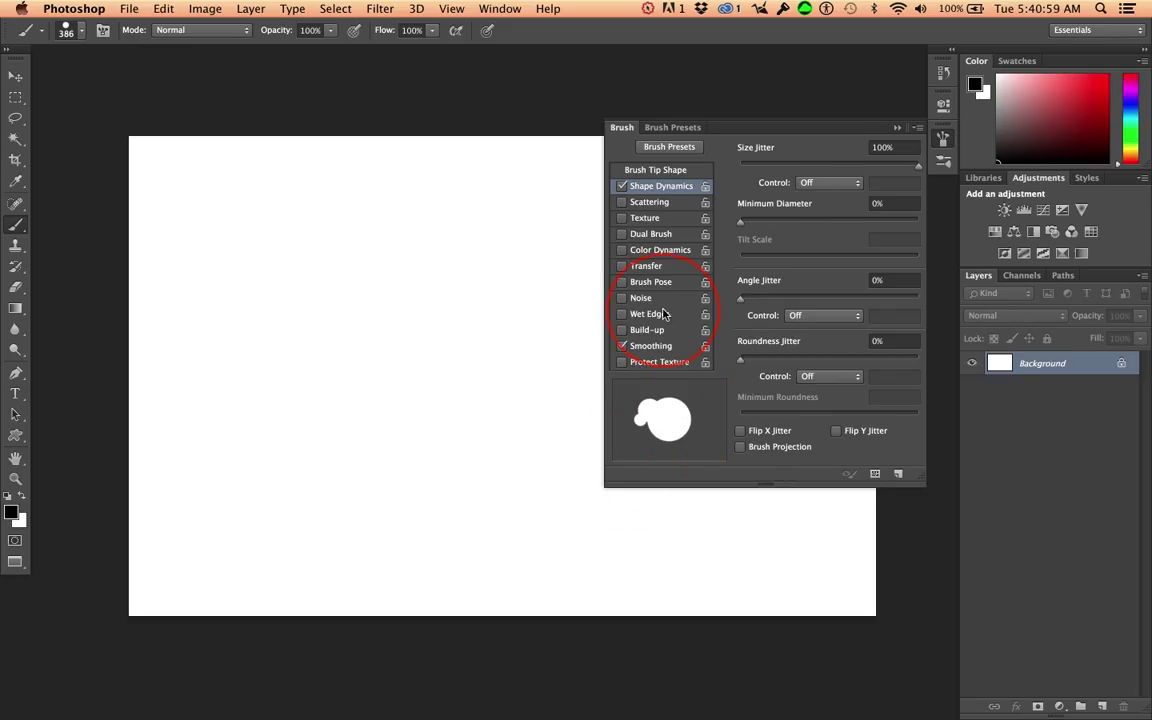
Step: Enable Scattering at 842% on both axes with a Count of 2, then collapse the Brush panel
{"action": "left_click", "coordinate": [650, 203]}
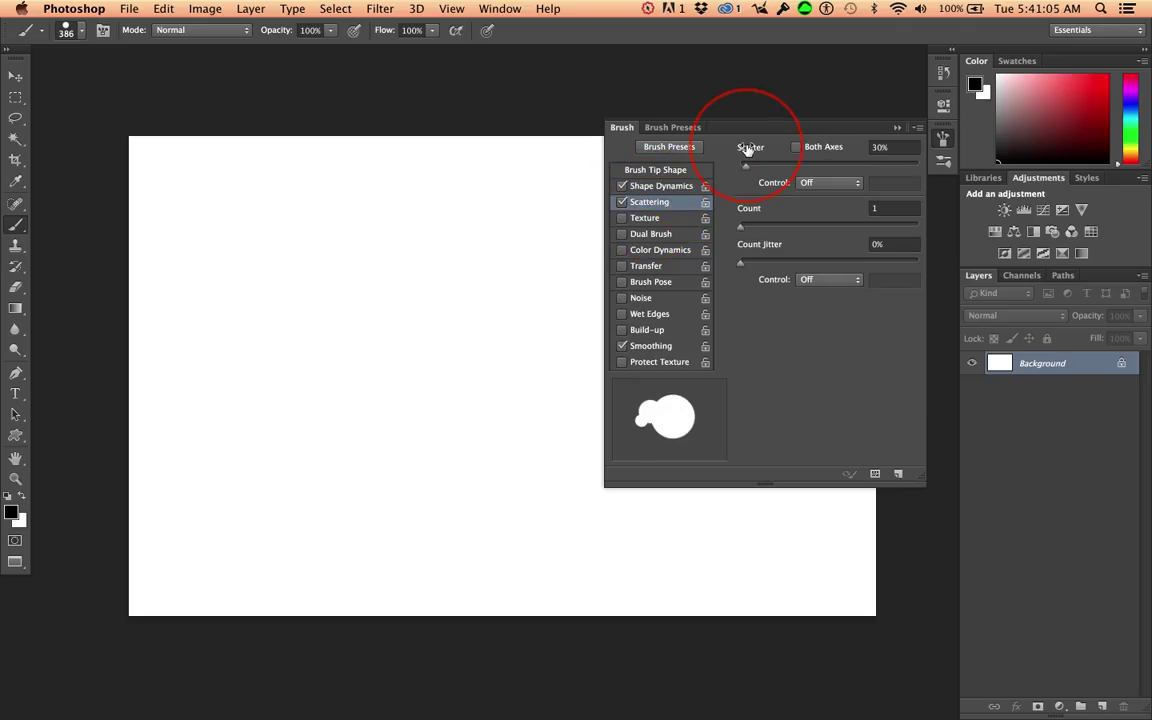
{"action": "left_click_drag", "start_coordinate": [748, 148], "coordinate": [1003, 168]}
{"action": "left_click_drag", "start_coordinate": [746, 154], "coordinate": [1082, 178]}
{"action": "left_click", "coordinate": [797, 148]}
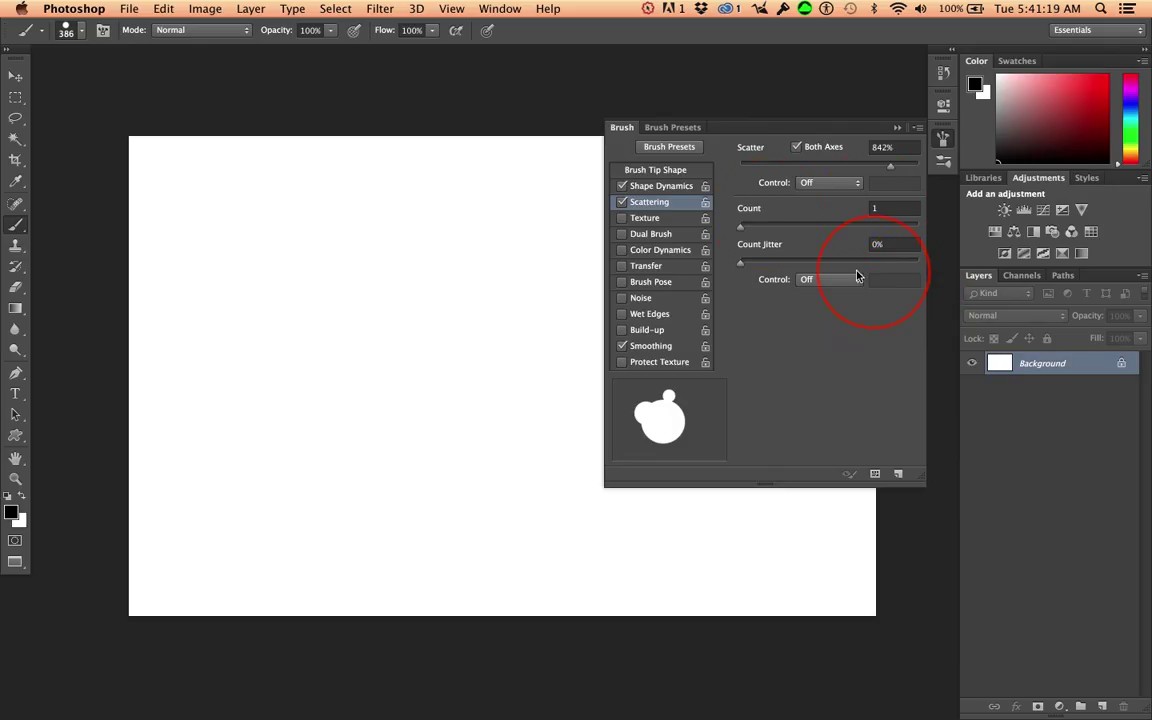
{"action": "mouse_move", "coordinate": [750, 216]}
{"action": "left_mouse_down"}
{"action": "mouse_move", "coordinate": [776, 226]}
{"action": "mouse_move", "coordinate": [766, 224]}
{"action": "mouse_move", "coordinate": [834, 216]}
{"action": "mouse_move", "coordinate": [792, 219]}
{"action": "left_mouse_up"}
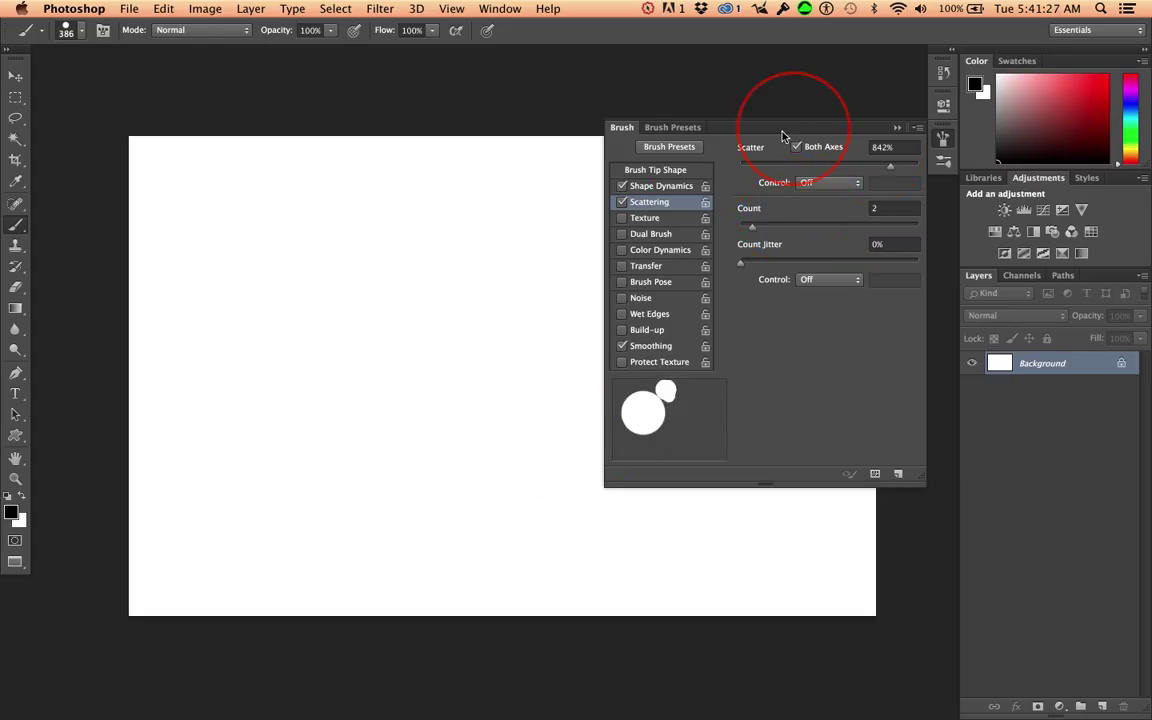
{"action": "left_click", "coordinate": [896, 127]}
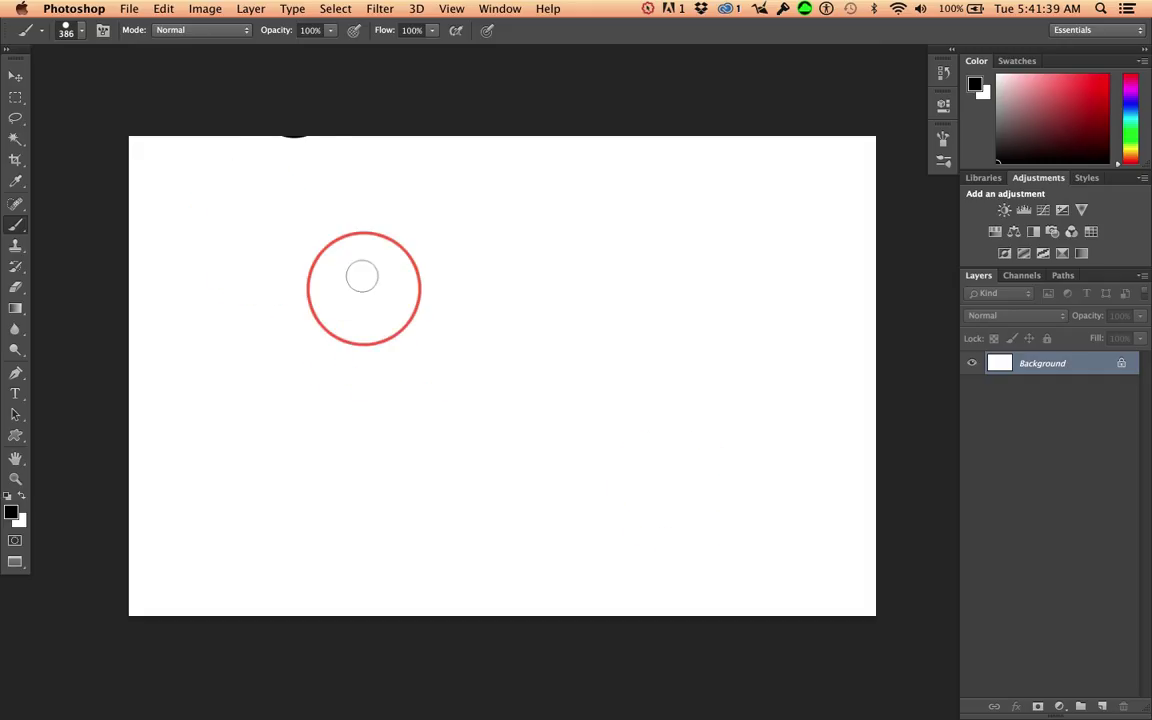
Step: Stamp and drag scattered black circles across the canvas at the current brush size
{"action": "left_click", "coordinate": [509, 484]}
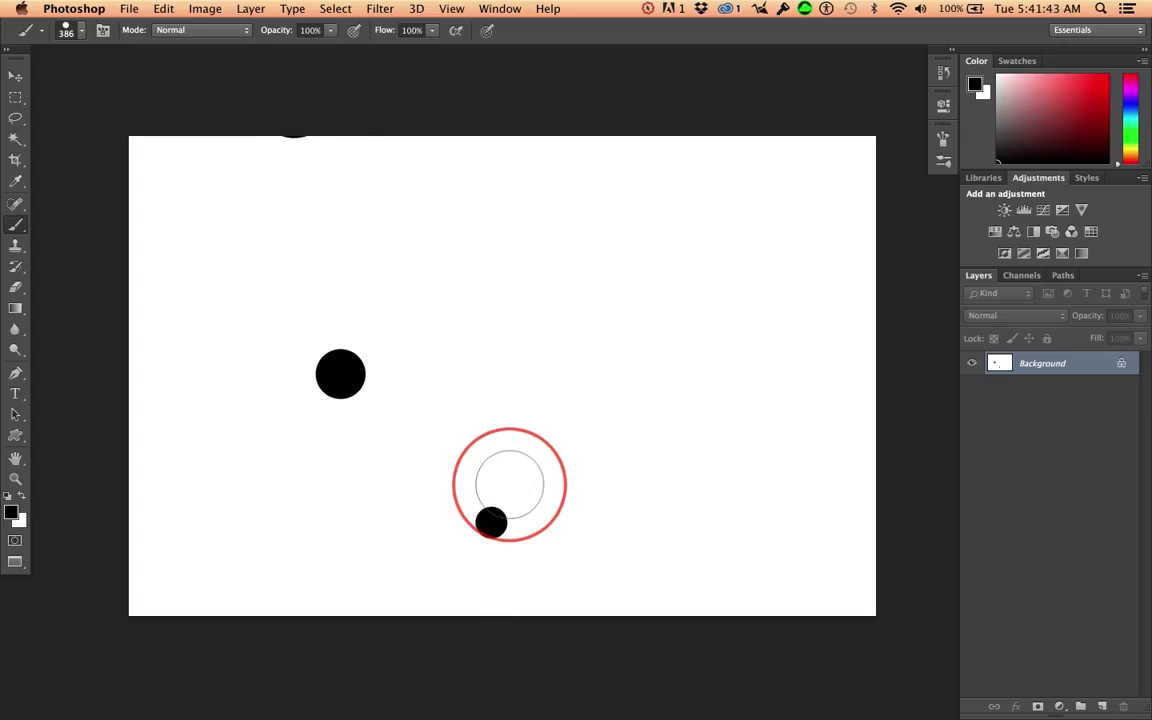
{"action": "left_click", "coordinate": [663, 251]}
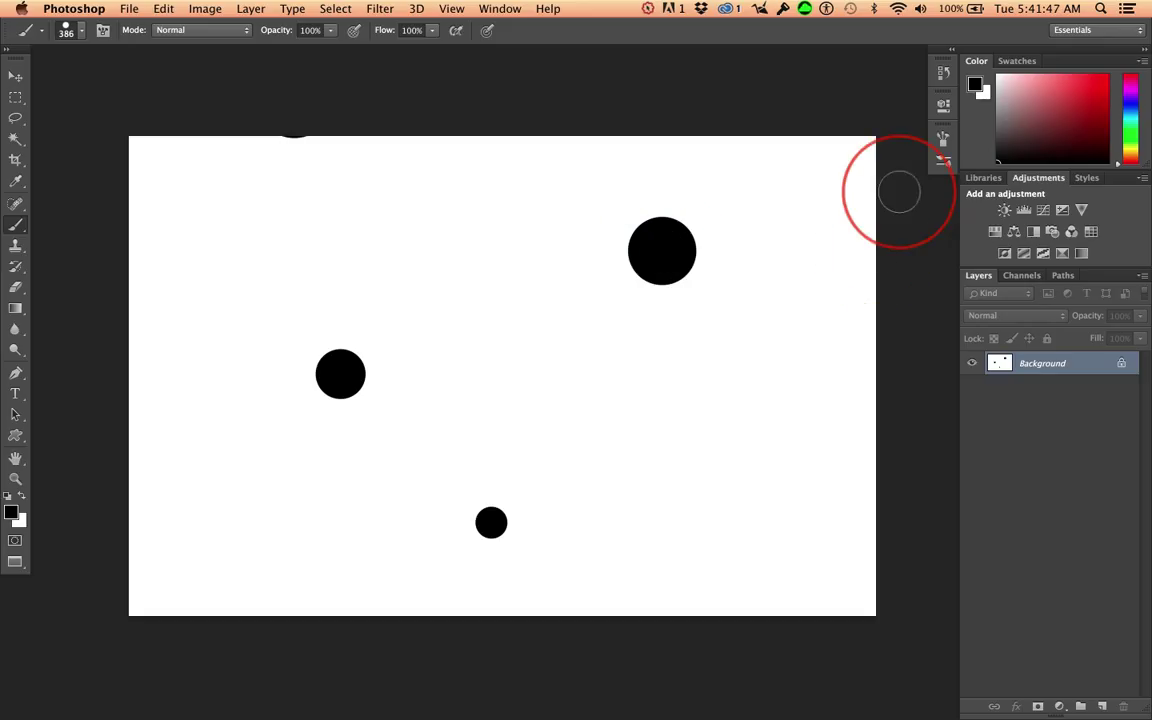
{"action": "mouse_move", "coordinate": [212, 196]}
{"action": "left_mouse_down"}
{"action": "mouse_move", "coordinate": [620, 458]}
{"action": "mouse_move", "coordinate": [722, 566]}
{"action": "mouse_move", "coordinate": [706, 506]}
{"action": "left_mouse_up"}
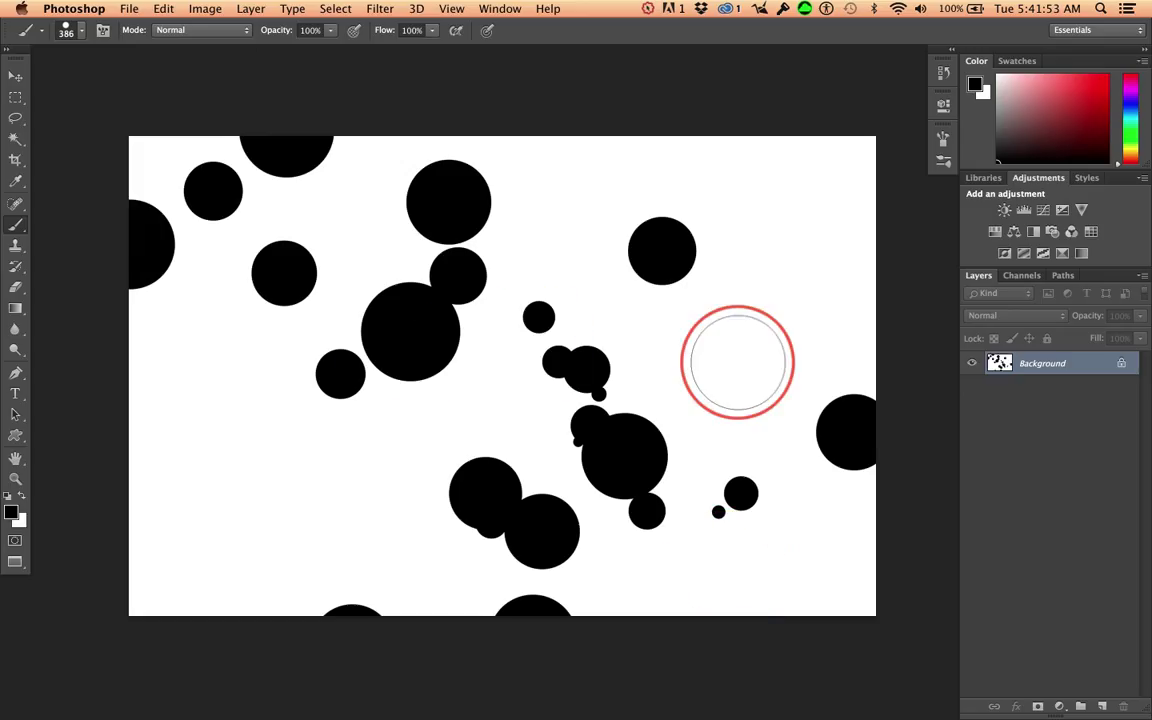
Step: Paint more scattered black circles with the brush enlarged to about 611 px, then shrunk to 203 px
{"action": "left_click_drag", "start_coordinate": [697, 352], "coordinate": [788, 356], "text": "ctrl+alt"}
{"action": "mouse_move", "coordinate": [694, 288]}
{"action": "left_mouse_down"}
{"action": "mouse_move", "coordinate": [659, 344]}
{"action": "mouse_move", "coordinate": [408, 453]}
{"action": "mouse_move", "coordinate": [329, 507]}
{"action": "mouse_move", "coordinate": [251, 502]}
{"action": "mouse_move", "coordinate": [224, 478]}
{"action": "left_mouse_up"}
{"action": "left_click_drag", "start_coordinate": [286, 440], "coordinate": [157, 454], "text": "ctrl+alt"}
{"action": "mouse_move", "coordinate": [193, 360]}
{"action": "left_mouse_down"}
{"action": "mouse_move", "coordinate": [250, 412]}
{"action": "mouse_move", "coordinate": [665, 505]}
{"action": "left_mouse_up"}
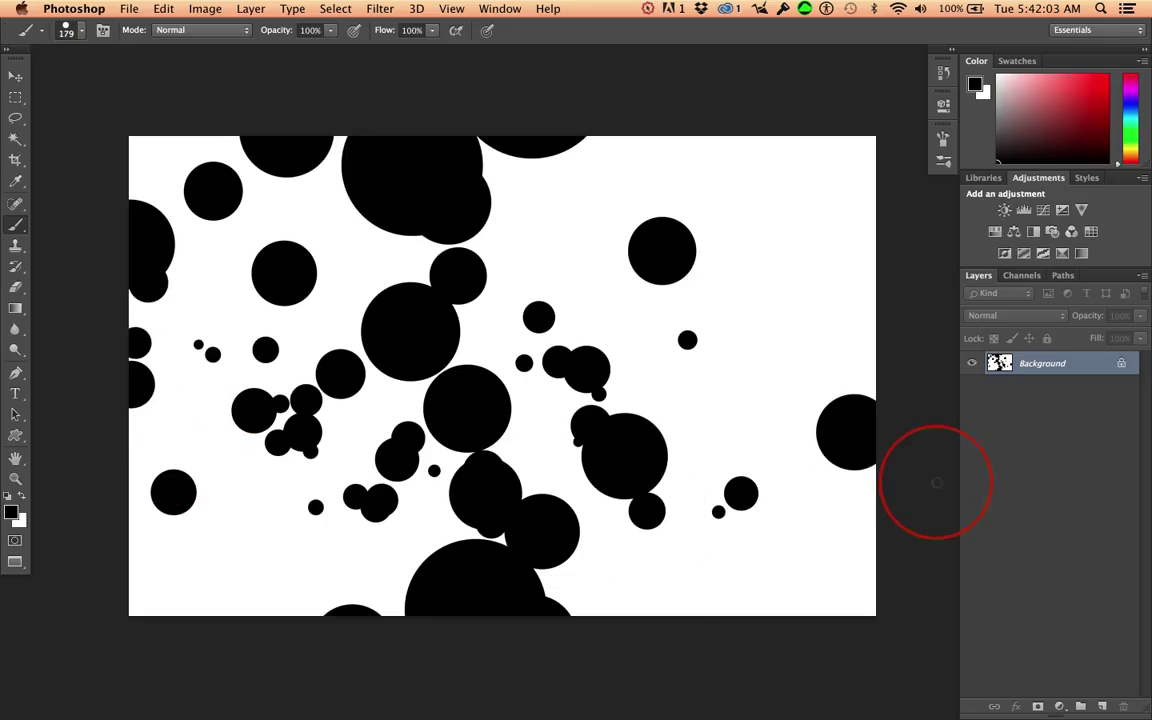
{"action": "mouse_move", "coordinate": [750, 273]}
{"action": "left_mouse_down"}
{"action": "mouse_move", "coordinate": [741, 195]}
{"action": "mouse_move", "coordinate": [563, 246]}
{"action": "mouse_move", "coordinate": [521, 232]}
{"action": "mouse_move", "coordinate": [633, 268]}
{"action": "mouse_move", "coordinate": [537, 318]}
{"action": "mouse_move", "coordinate": [525, 298]}
{"action": "mouse_move", "coordinate": [560, 301]}
{"action": "left_mouse_up"}
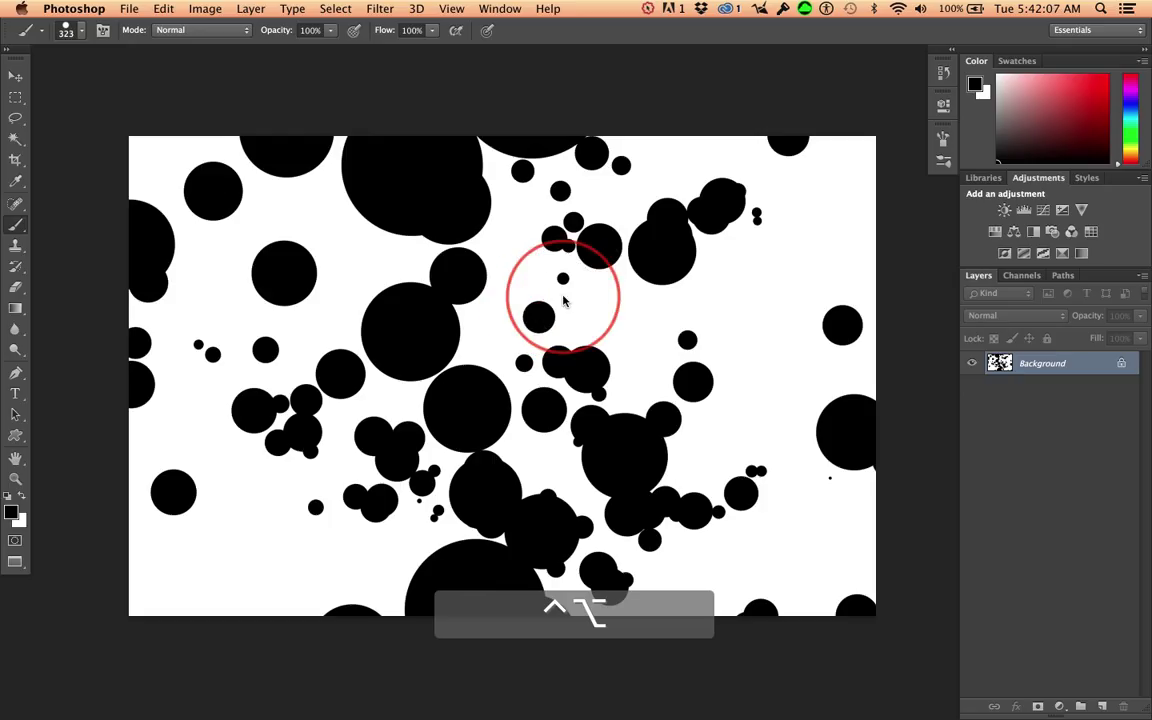
Step: Switch to white and paint scattered white circles over the black ones, down the middle, lower right and upper middle
{"action": "key", "text": "x"}
{"action": "mouse_move", "coordinate": [680, 235]}
{"action": "left_mouse_down"}
{"action": "mouse_move", "coordinate": [622, 219]}
{"action": "mouse_move", "coordinate": [327, 296]}
{"action": "mouse_move", "coordinate": [347, 566]}
{"action": "mouse_move", "coordinate": [419, 591]}
{"action": "left_mouse_up"}
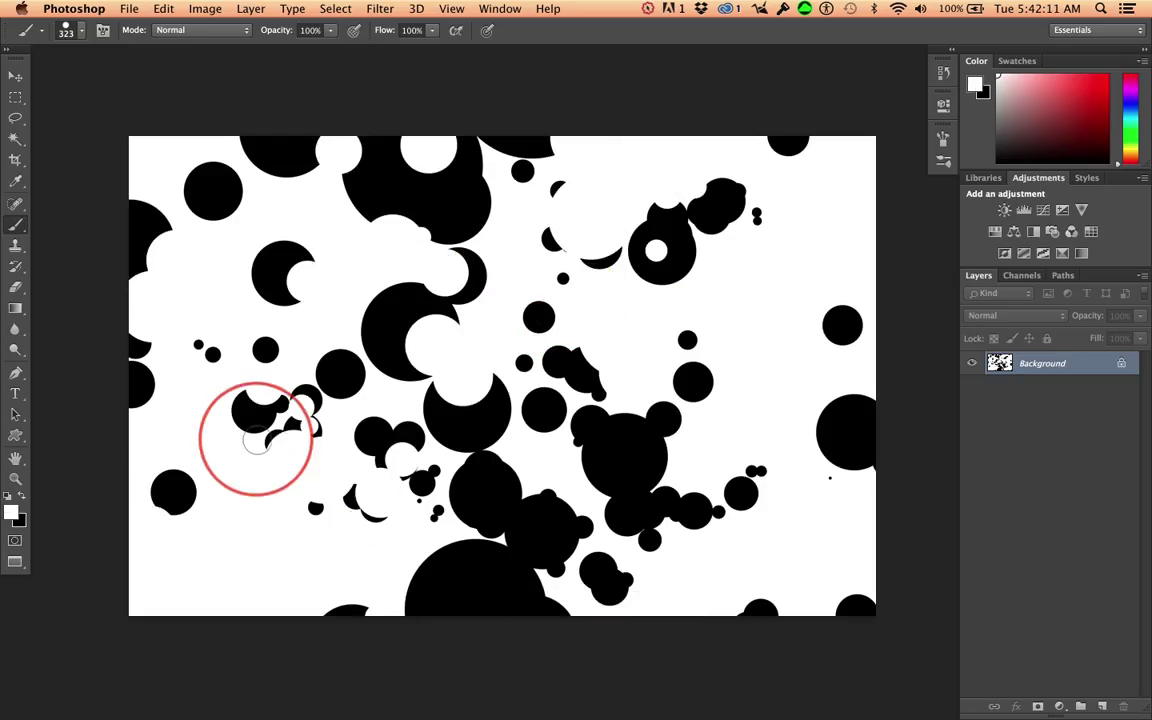
{"action": "left_click_drag", "start_coordinate": [643, 450], "coordinate": [779, 545]}
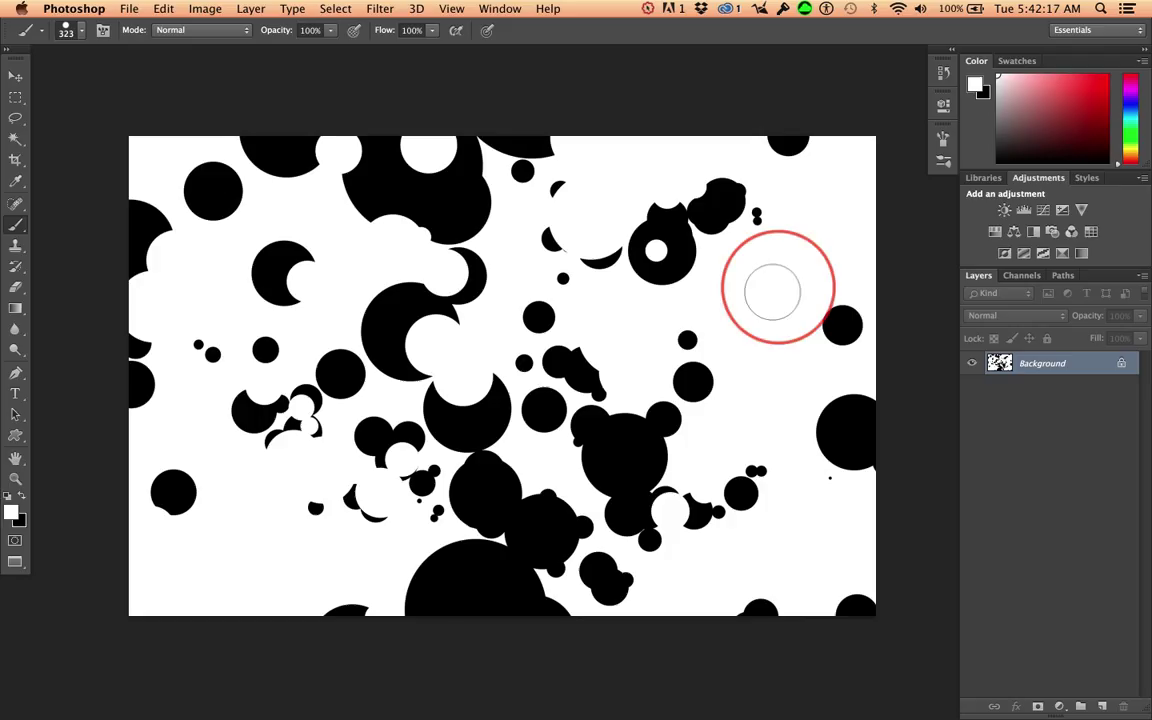
{"action": "left_click", "coordinate": [440, 200]}
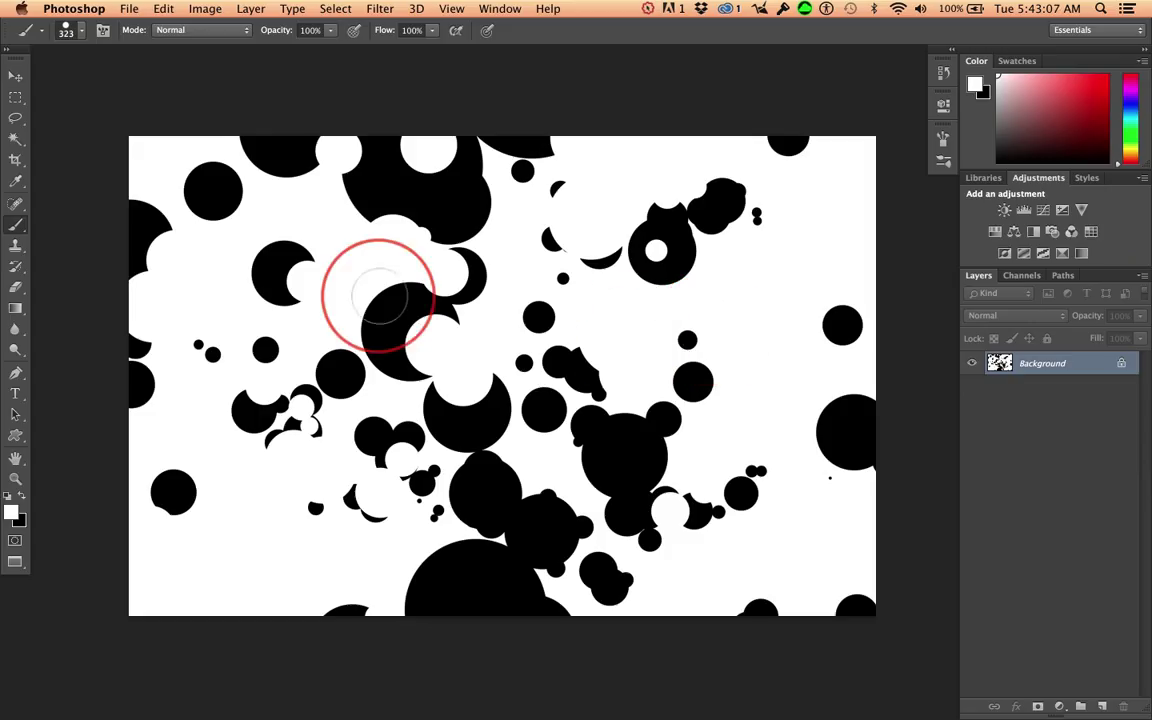
Step: Check the brush size in the preset picker, then paint white circles along the canvas top
{"action": "left_click", "coordinate": [85, 31]}
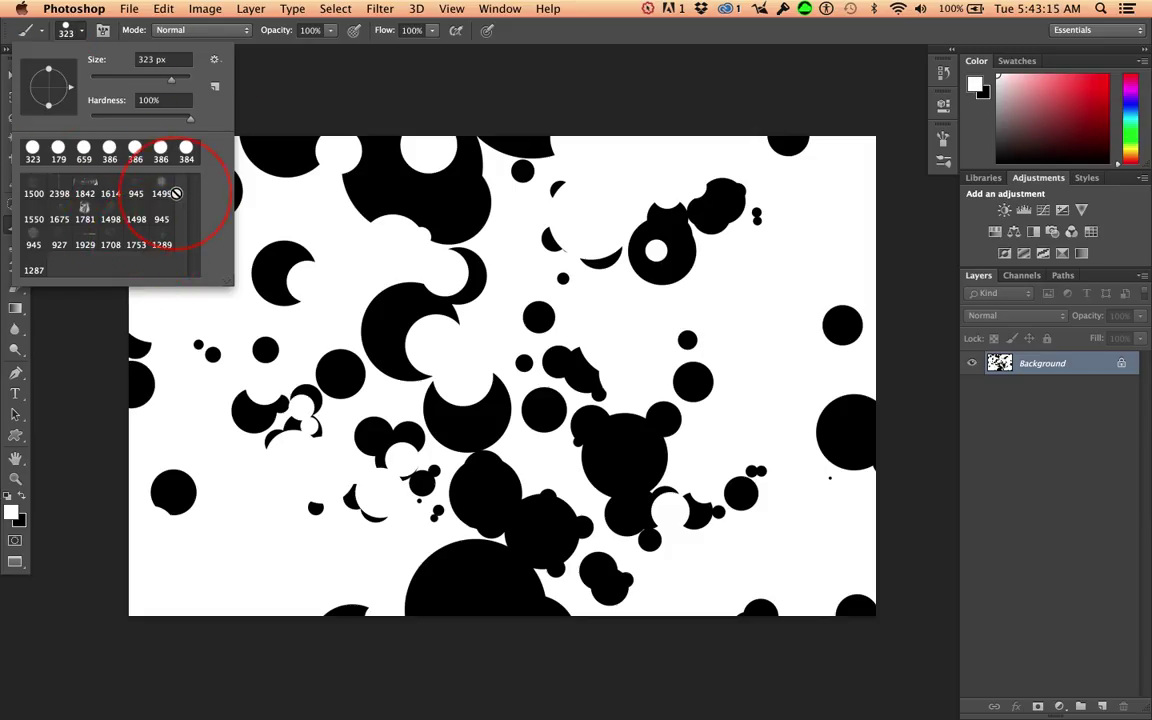
{"action": "left_click", "coordinate": [84, 33]}
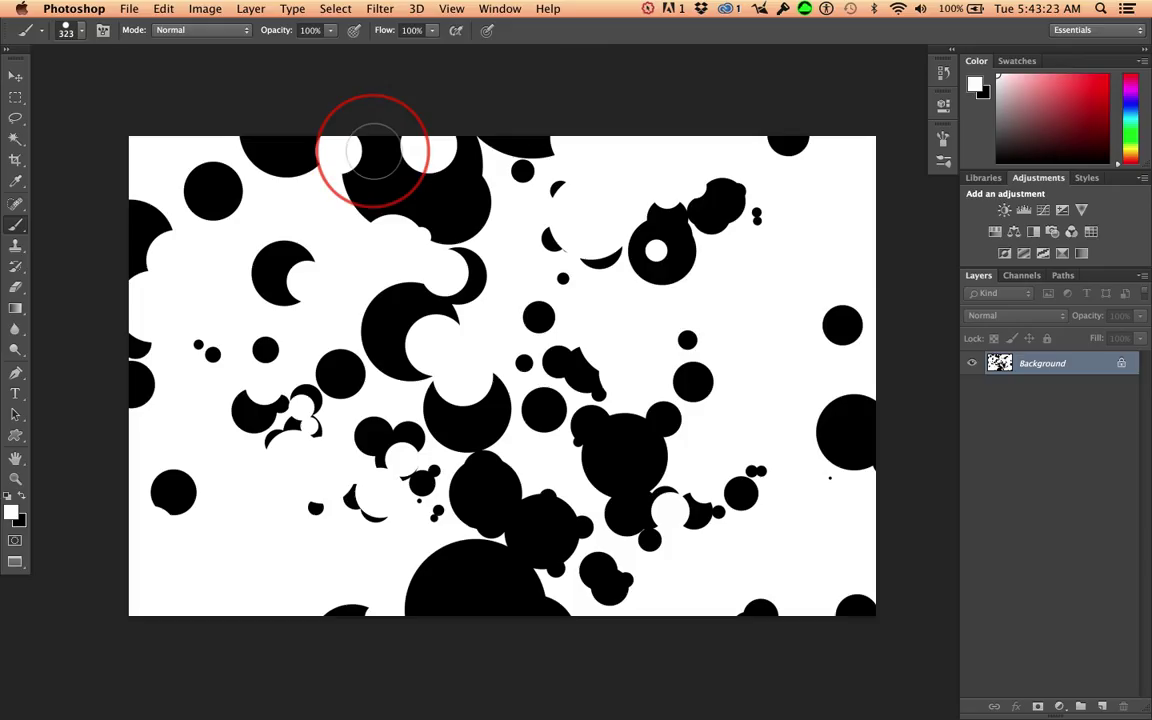
{"action": "left_click_drag", "start_coordinate": [373, 150], "coordinate": [405, 185]}
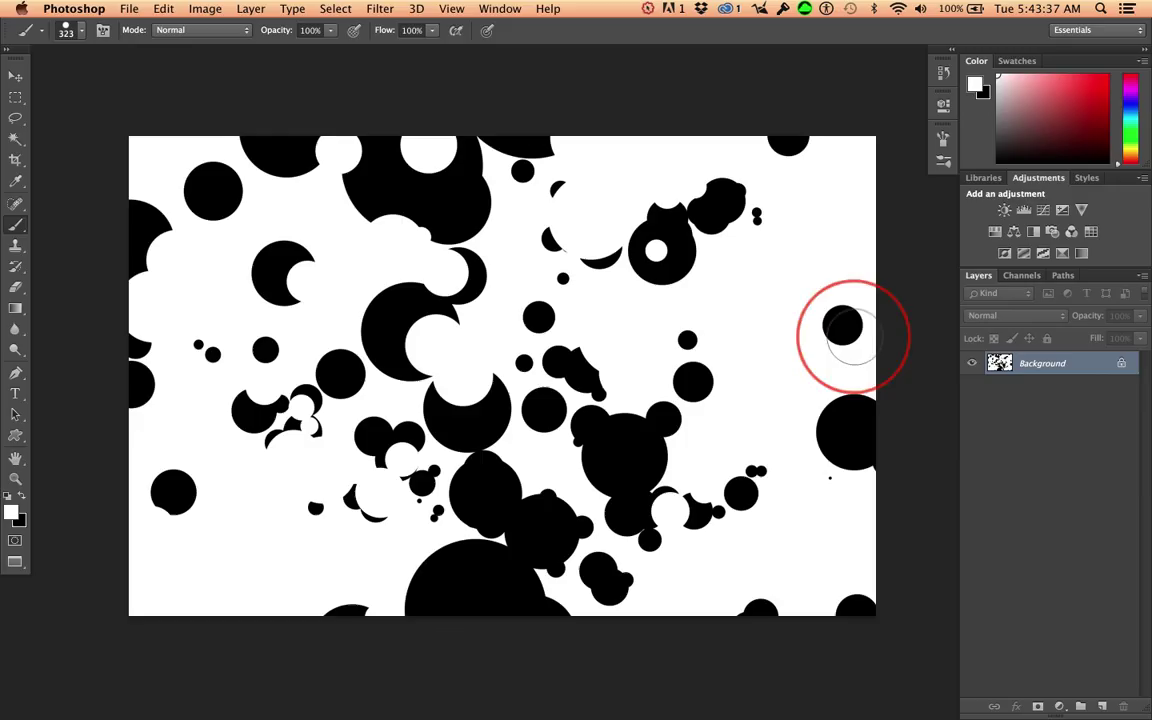
Step: Create a new Layer 1 and stamp white circles across the canvas, including the lower left
{"action": "left_click", "coordinate": [1102, 706]}
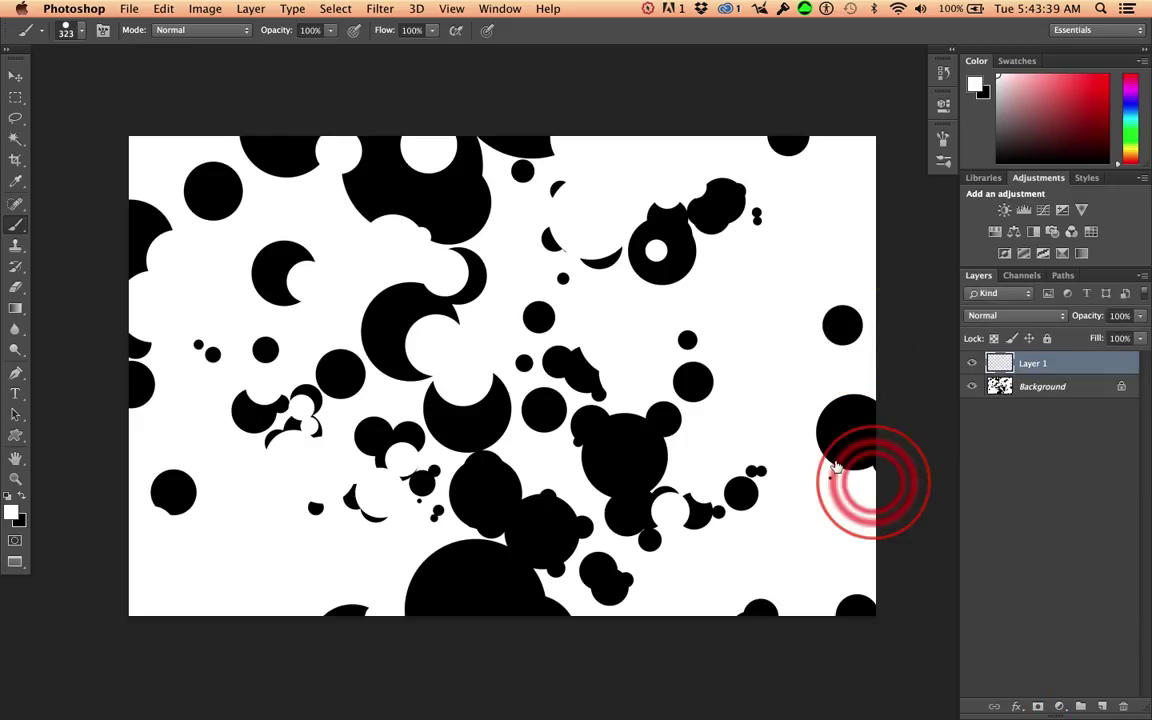
{"action": "left_click", "coordinate": [699, 218]}
{"action": "left_click", "coordinate": [330, 330]}
{"action": "left_click", "coordinate": [125, 480]}
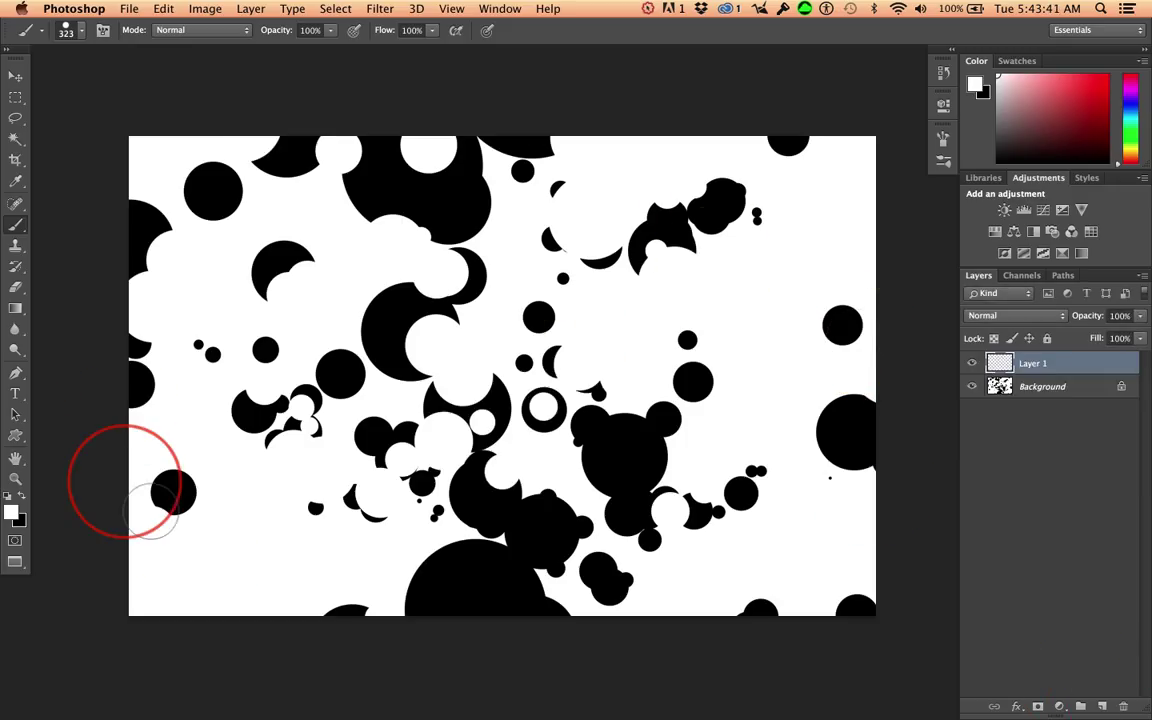
{"action": "left_click", "coordinate": [180, 530]}
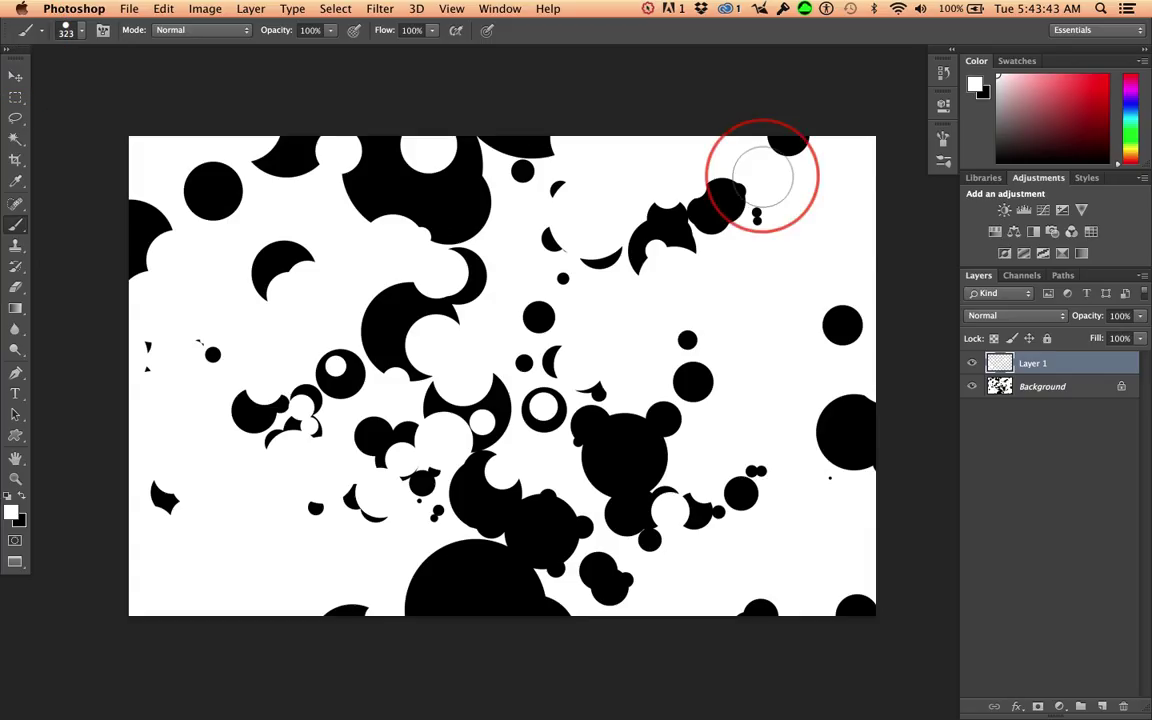
Step: With the Move tool, drag Layer 1's white circles right and down over the black dots
{"action": "key", "text": "v"}
{"action": "mouse_move", "coordinate": [530, 323]}
{"action": "left_mouse_down"}
{"action": "mouse_move", "coordinate": [632, 333]}
{"action": "mouse_move", "coordinate": [733, 283]}
{"action": "left_mouse_up"}
{"action": "mouse_move", "coordinate": [452, 360]}
{"action": "left_mouse_down"}
{"action": "mouse_move", "coordinate": [458, 368]}
{"action": "mouse_move", "coordinate": [437, 355]}
{"action": "mouse_move", "coordinate": [467, 378]}
{"action": "mouse_move", "coordinate": [609, 420]}
{"action": "mouse_move", "coordinate": [632, 476]}
{"action": "left_mouse_up"}
Step: Drag Layer 1's white circles up-left, then nudge them up and right so they carve crescents
{"action": "left_click", "coordinate": [1040, 366]}
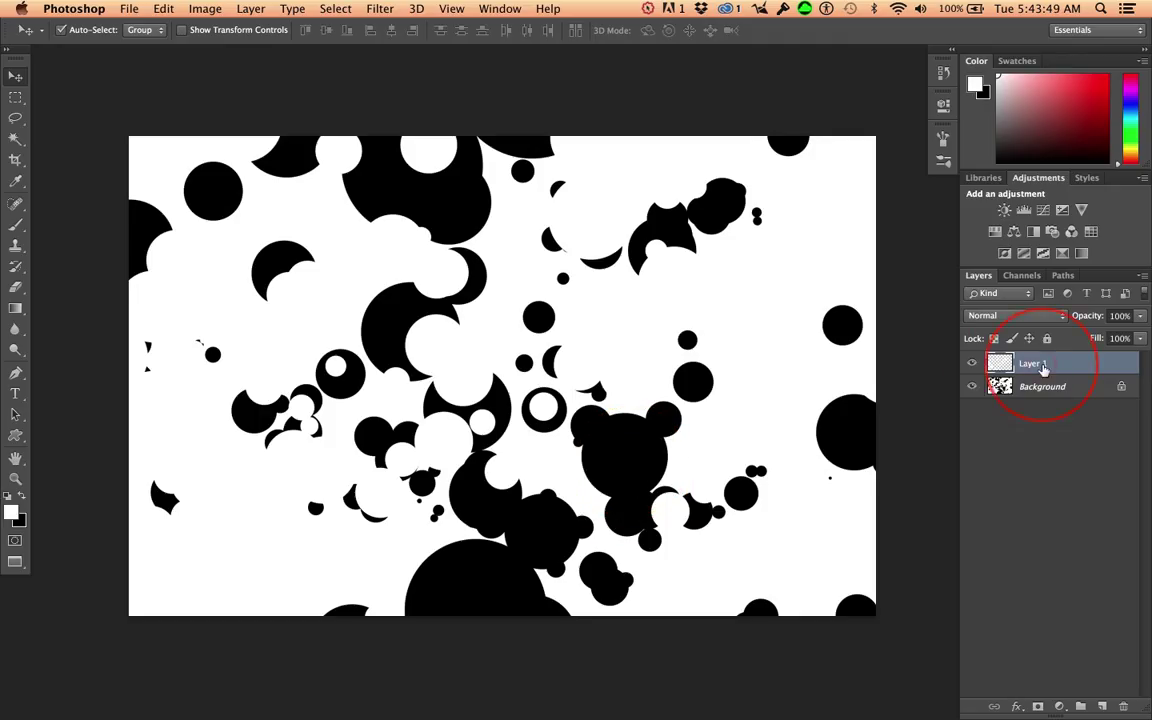
{"action": "mouse_move", "coordinate": [419, 548]}
{"action": "left_mouse_down"}
{"action": "mouse_move", "coordinate": [497, 498]}
{"action": "mouse_move", "coordinate": [301, 411]}
{"action": "left_mouse_up"}
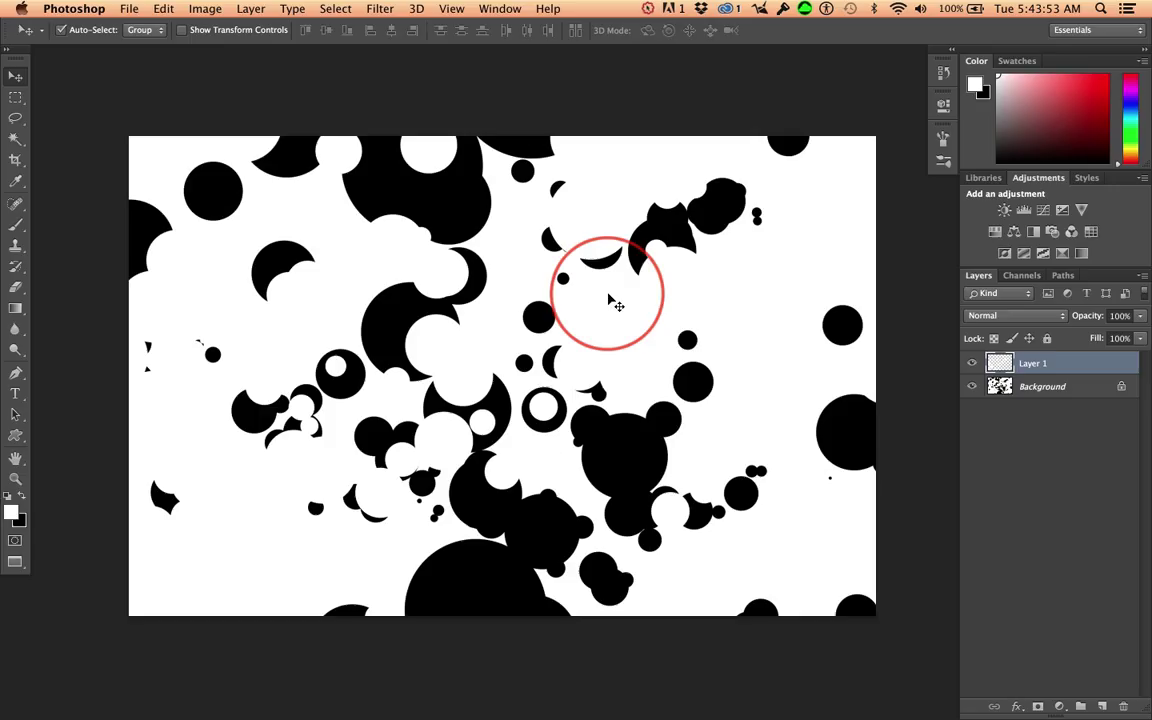
{"action": "key", "text": "shift+Up"}
{"action": "key", "text": "shift+Up"}
{"action": "key", "text": "shift+Up"}
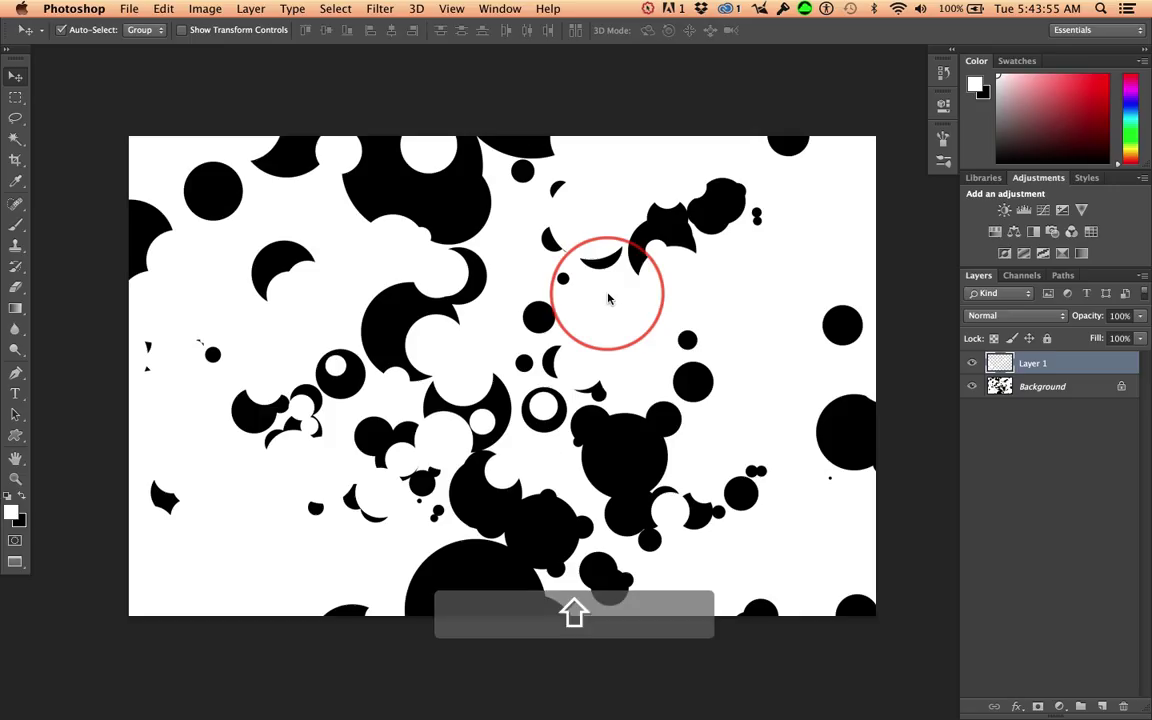
{"action": "key", "text": "shift+Up"}
{"action": "key", "text": "shift+Up"}
{"action": "key", "text": "shift+Up"}
{"action": "key", "text": "shift+Up"}
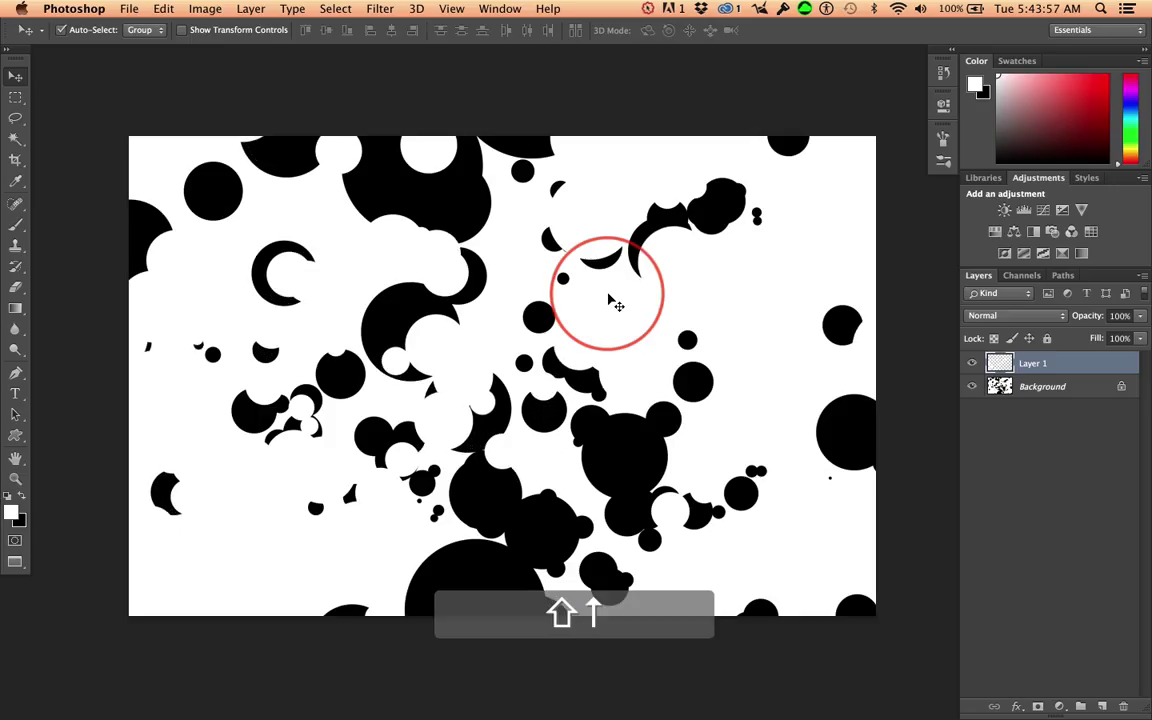
{"action": "key", "text": "shift+Down"}
{"action": "key", "text": "shift+Right"}
{"action": "key", "text": "shift+Right"}
{"action": "key", "text": "shift+Right"}
{"action": "key", "text": "shift+Right"}
{"action": "key", "text": "shift+Right"}
{"action": "key", "text": "shift+Right"}
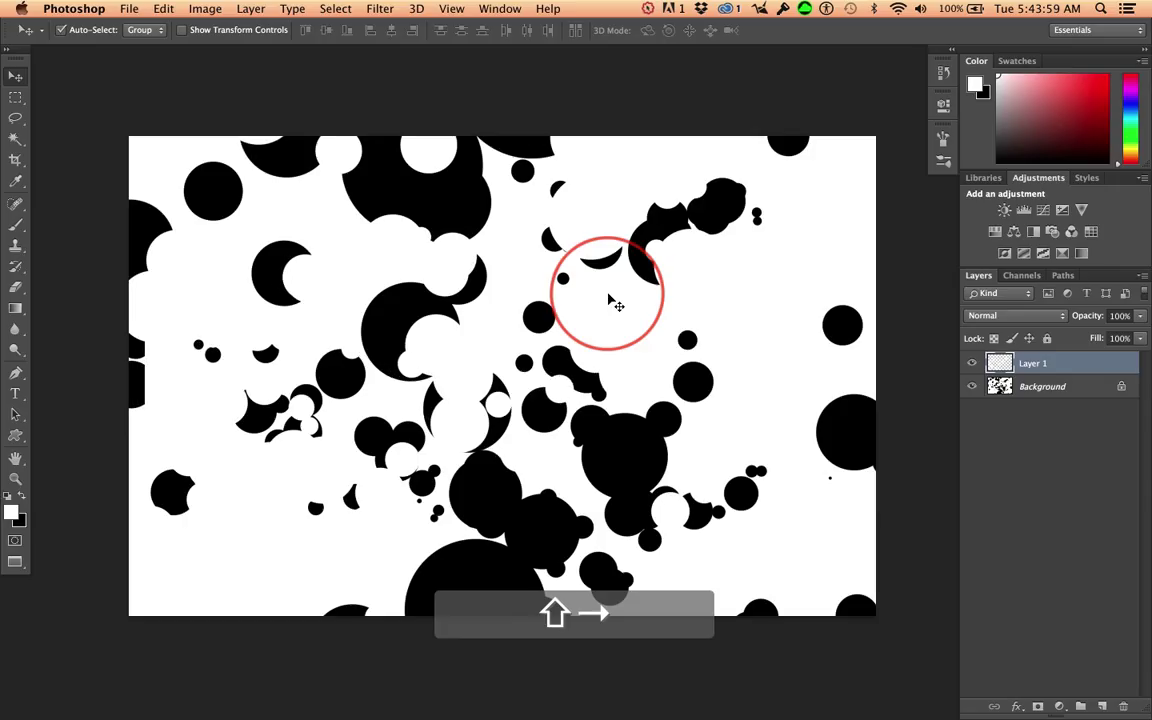